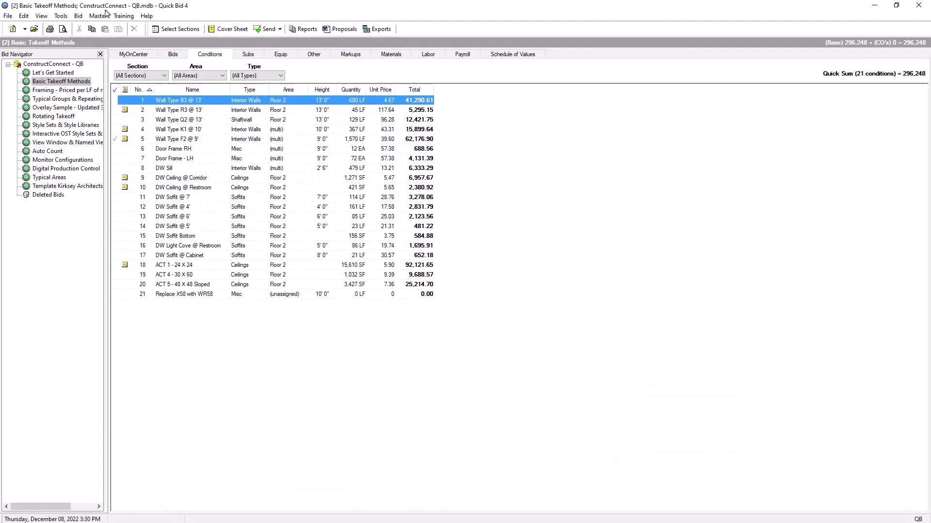
On the cover sheet, choose The Friendly Contractor, assign the lead estimator, and enter zip 77024
left_click(99, 14)
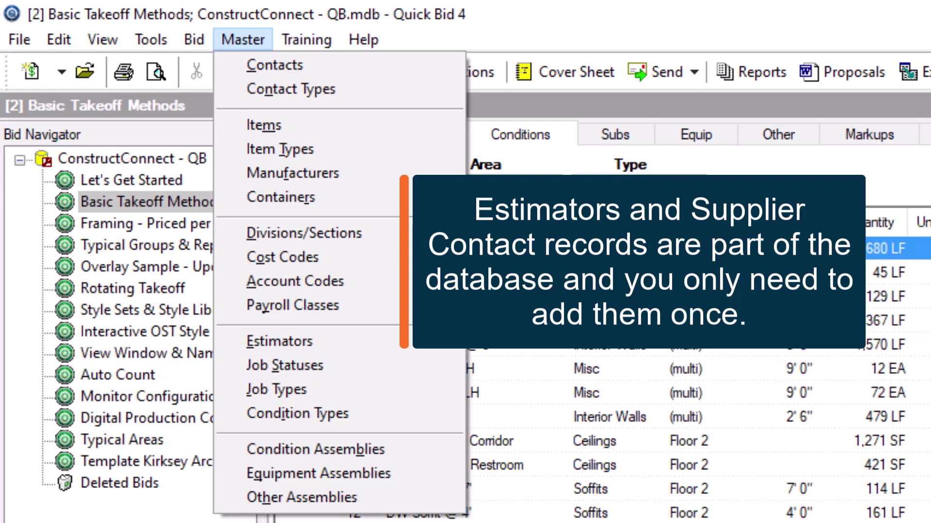
key("Escape")
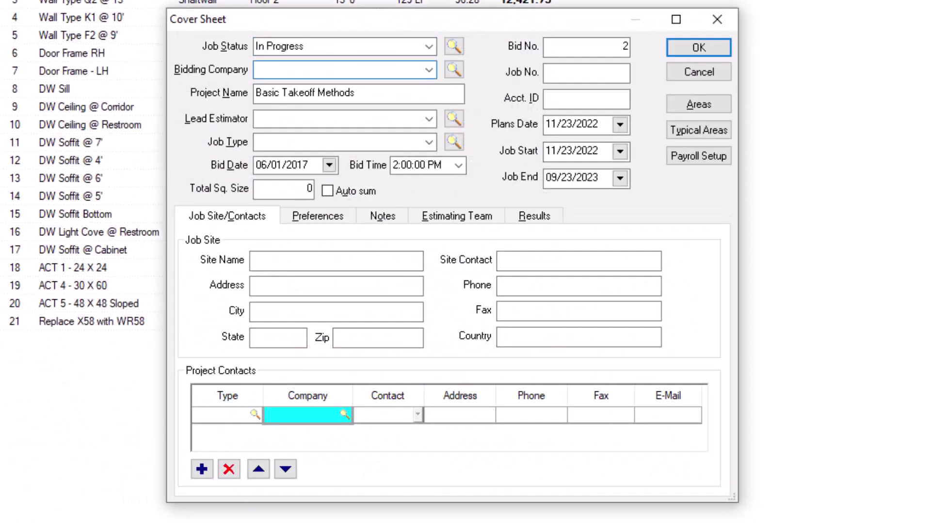
left_click(429, 69)
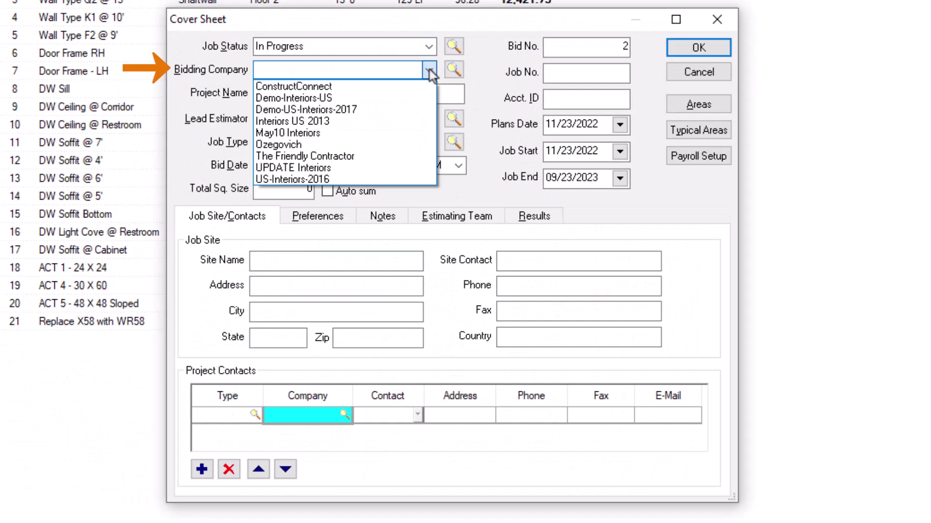
left_click(378, 156)
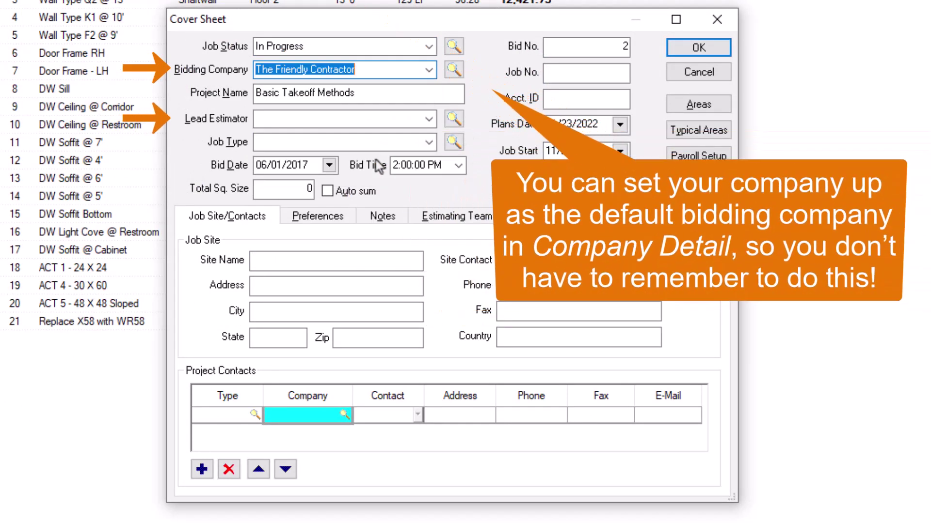
left_click(428, 119)
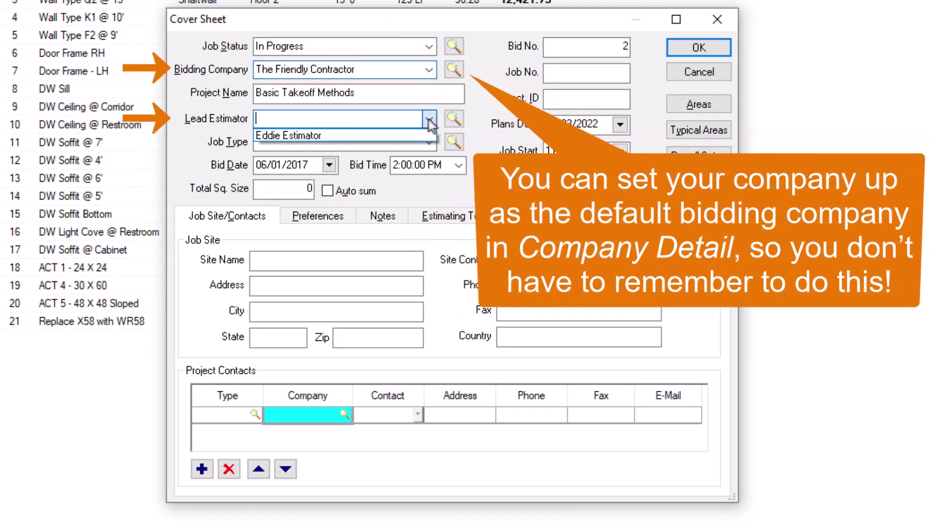
left_click(411, 137)
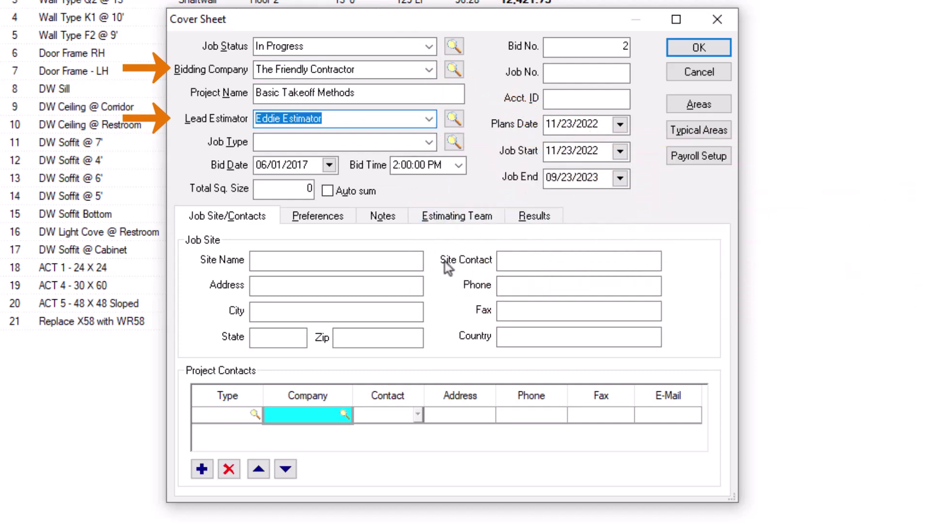
left_click(418, 337)
type("7")
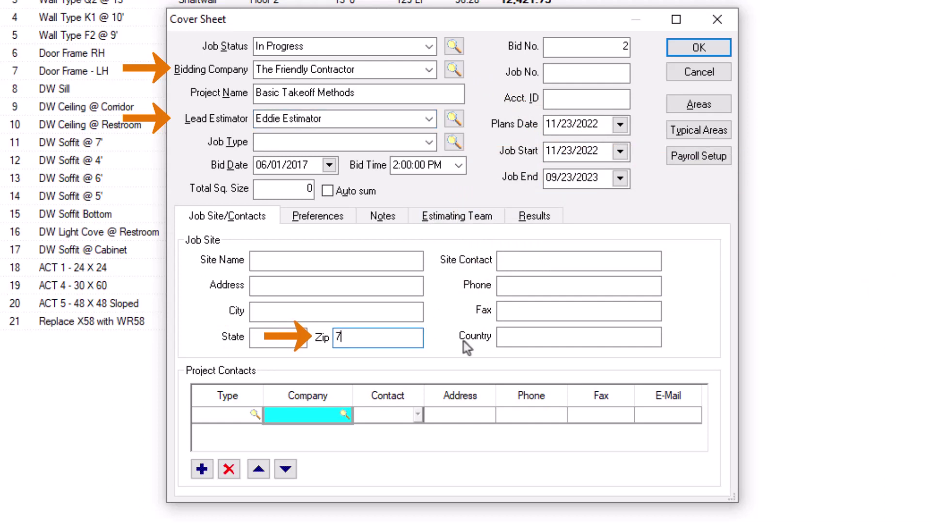
type("7024")
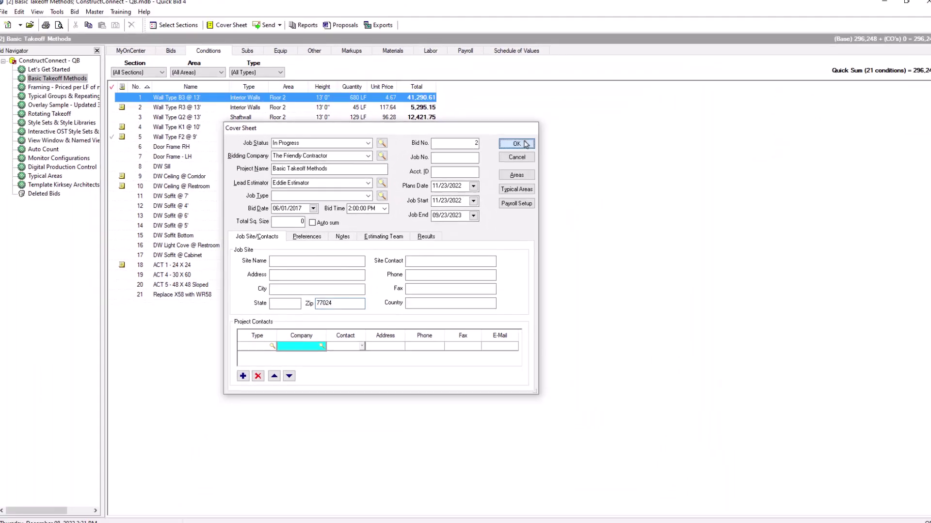
left_click(713, 47)
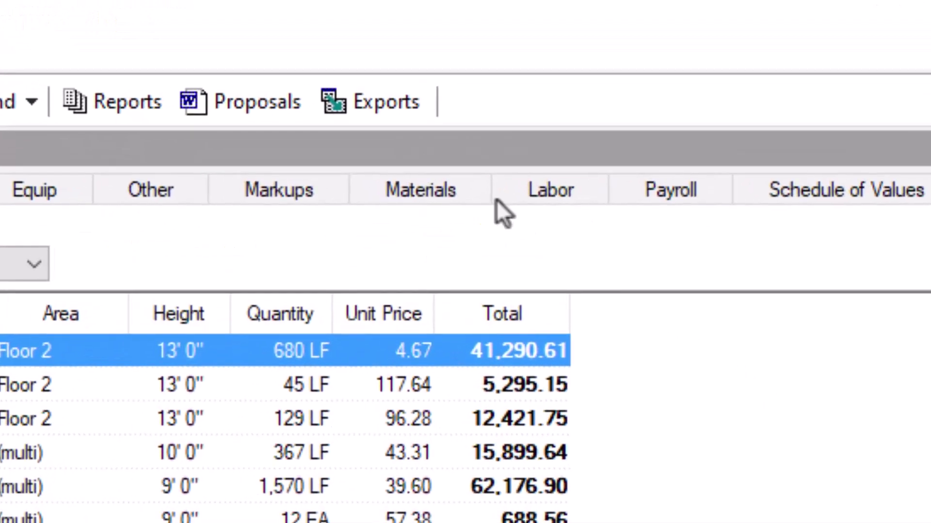
Show the Materials list with View eQuotes on and page the eQuotes guide to Step 6
left_click(435, 115)
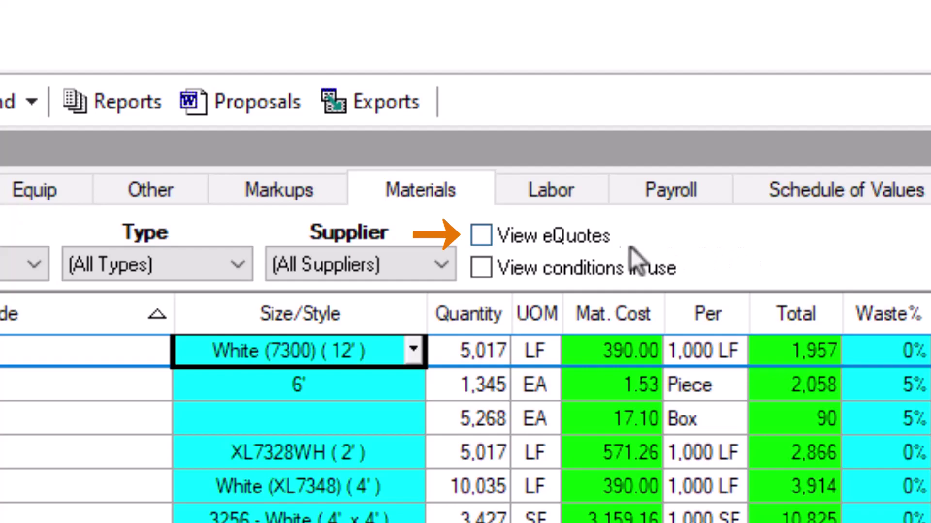
left_click(481, 236)
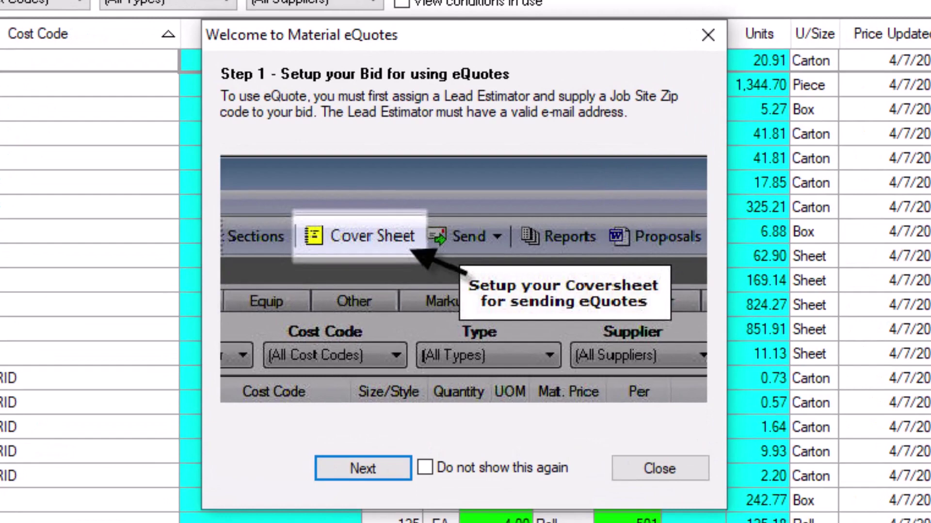
left_click(374, 471)
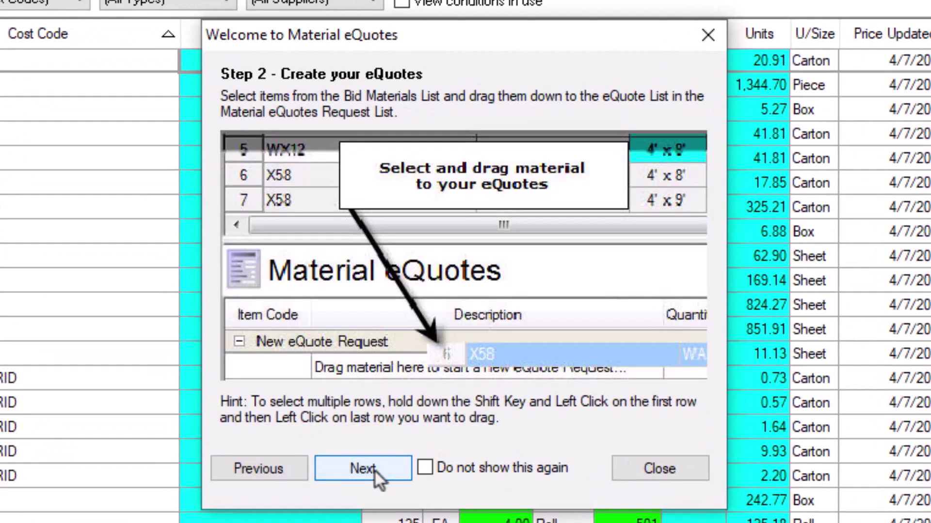
left_click(374, 472)
left_click(375, 471)
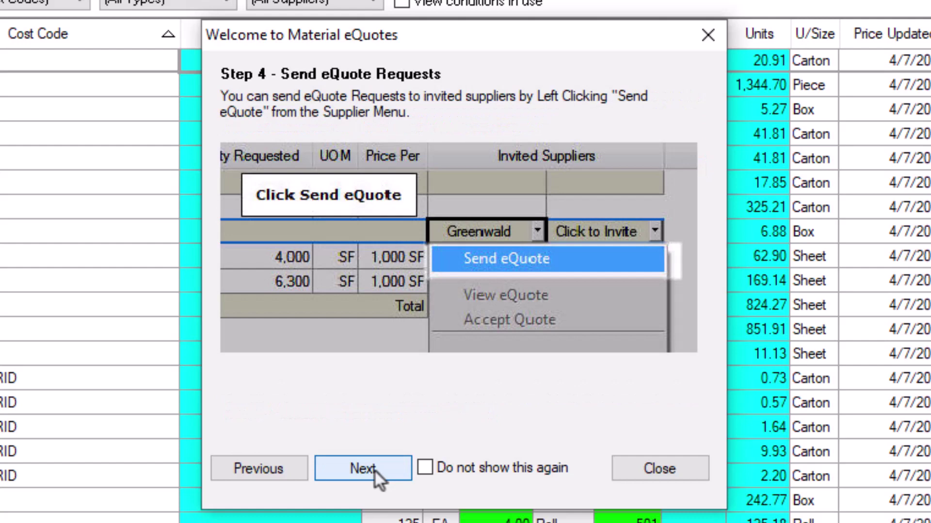
left_click(374, 471)
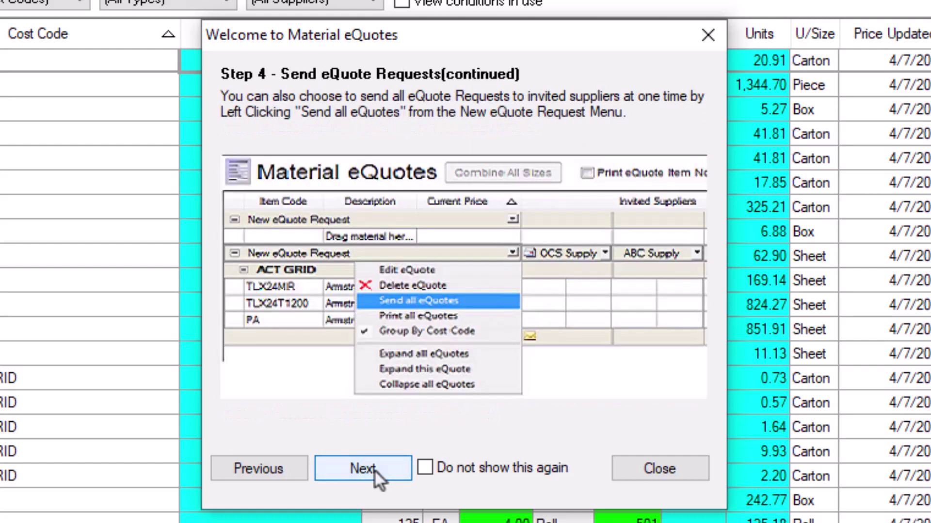
left_click(374, 471)
left_click(374, 471)
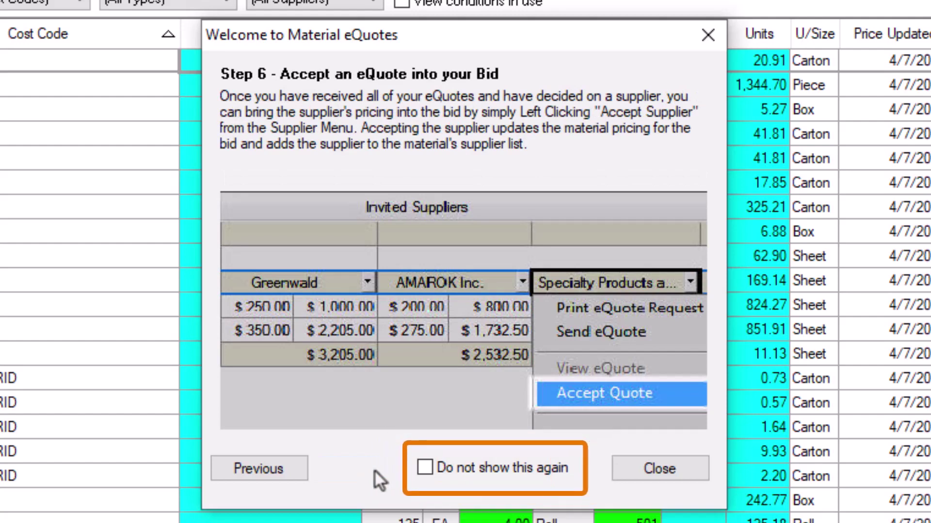
Close the eQuotes guide and select several material rows, A7300 through INSULUF
left_click(697, 479)
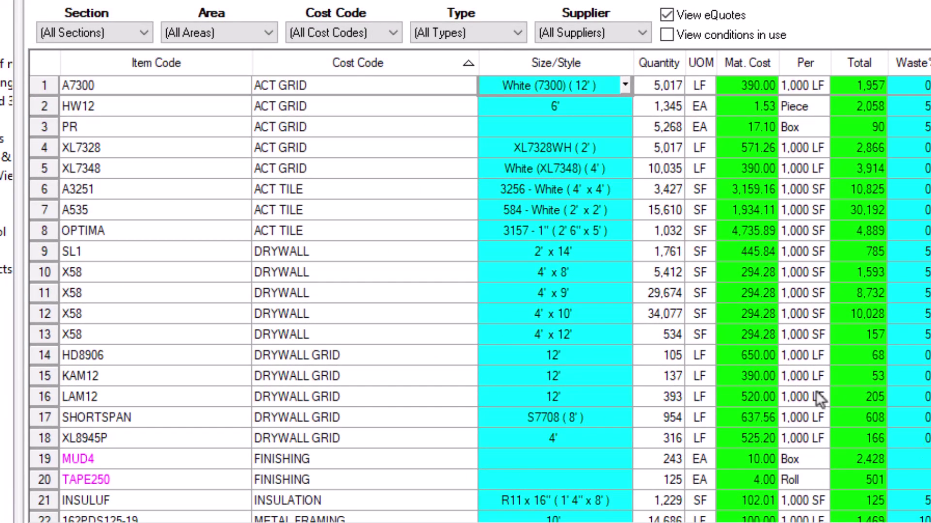
left_click(127, 84)
key("ctrl")
left_click(122, 127, "ctrl")
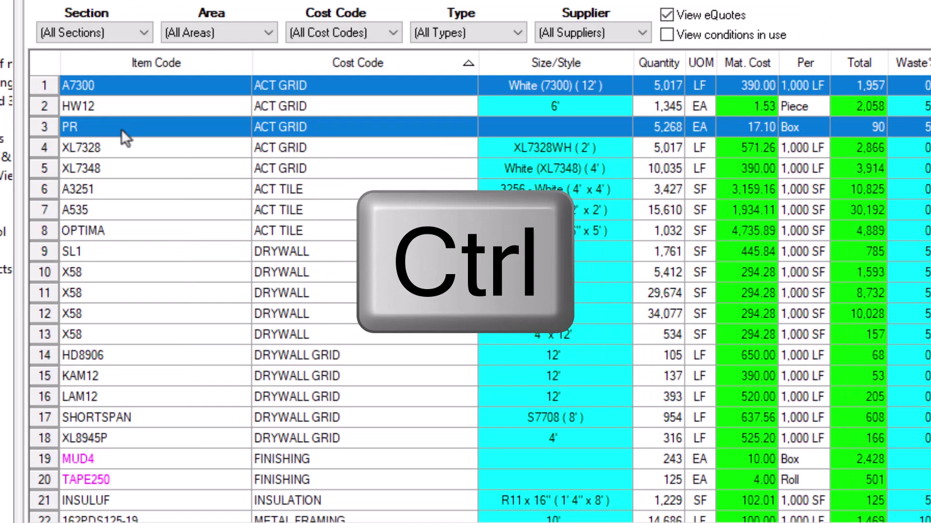
left_click(112, 168, "ctrl")
left_click(109, 209, "ctrl")
left_click(109, 252, "ctrl")
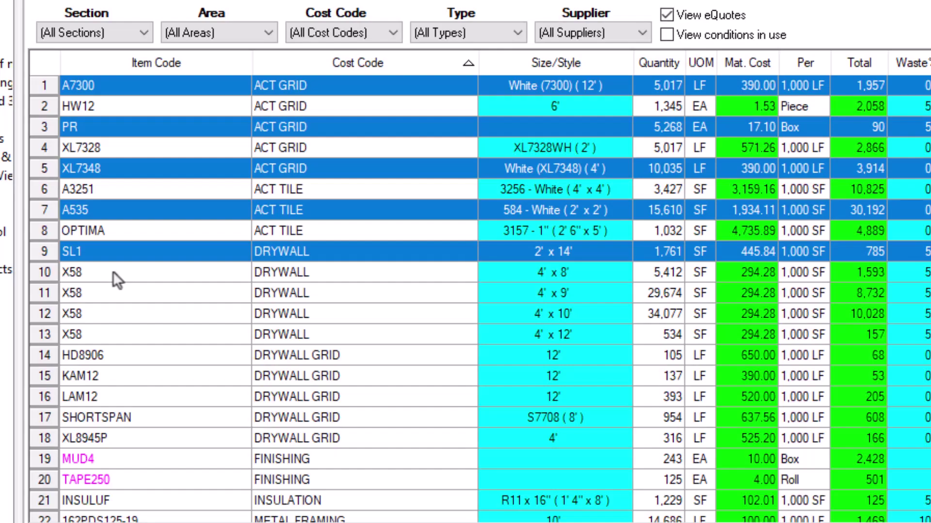
left_click(113, 272)
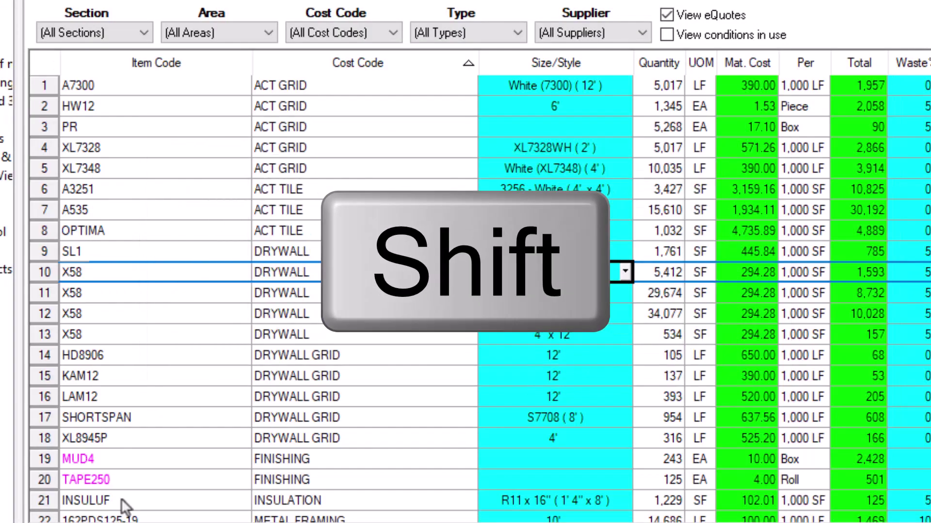
left_click(121, 502, "shift")
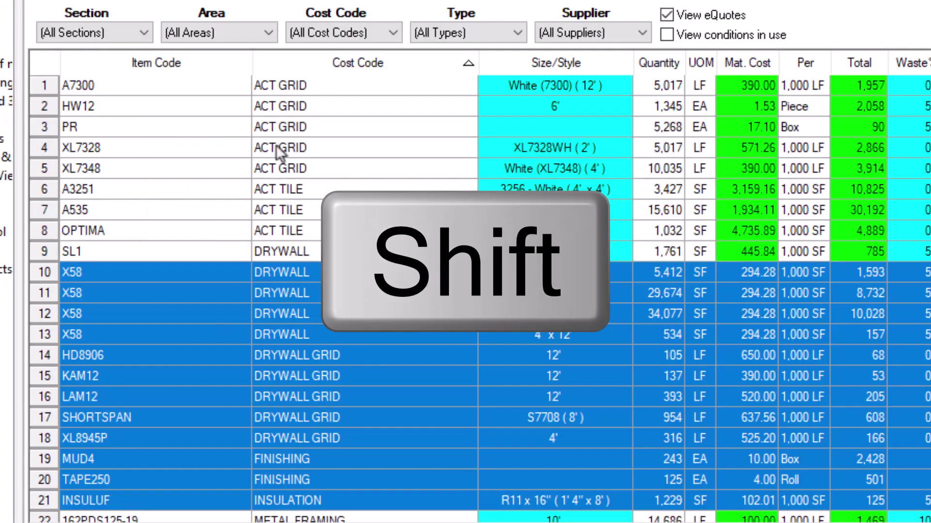
Filter Cost Code to METAL FRAMING and select rows 1–10, 162PDS125-19 through 362PDT200-15
left_click(350, 33)
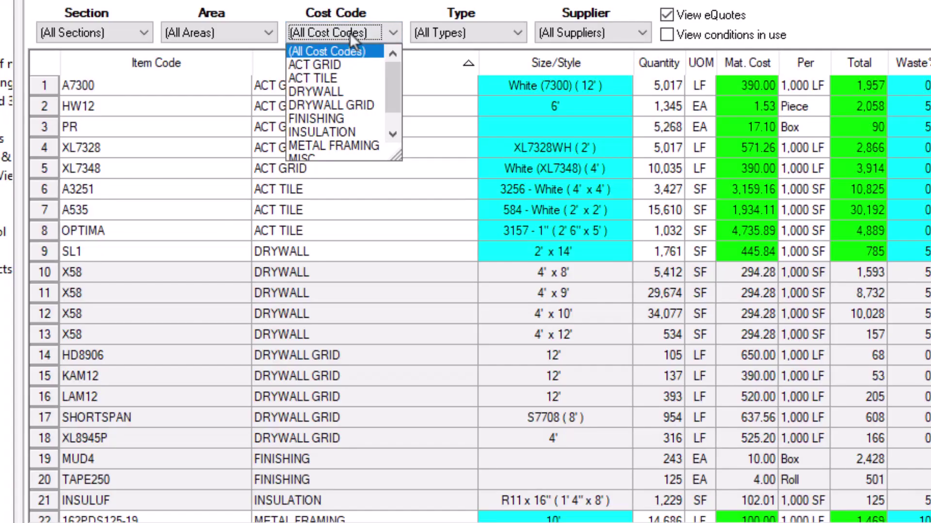
left_click(330, 80)
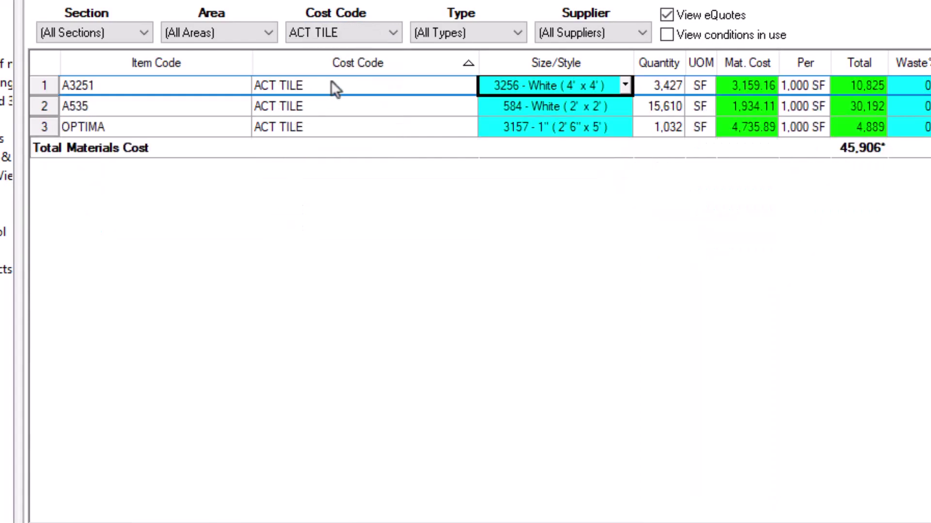
left_click(350, 31)
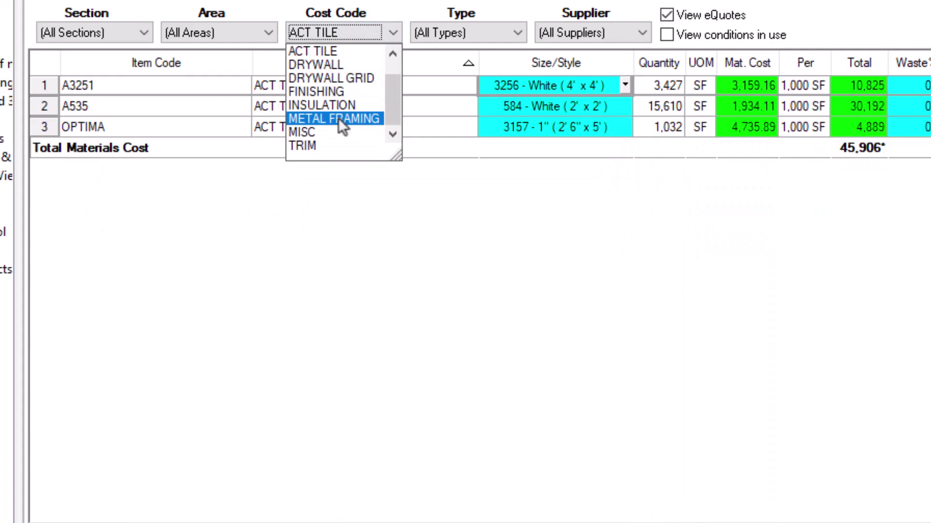
left_click(338, 120)
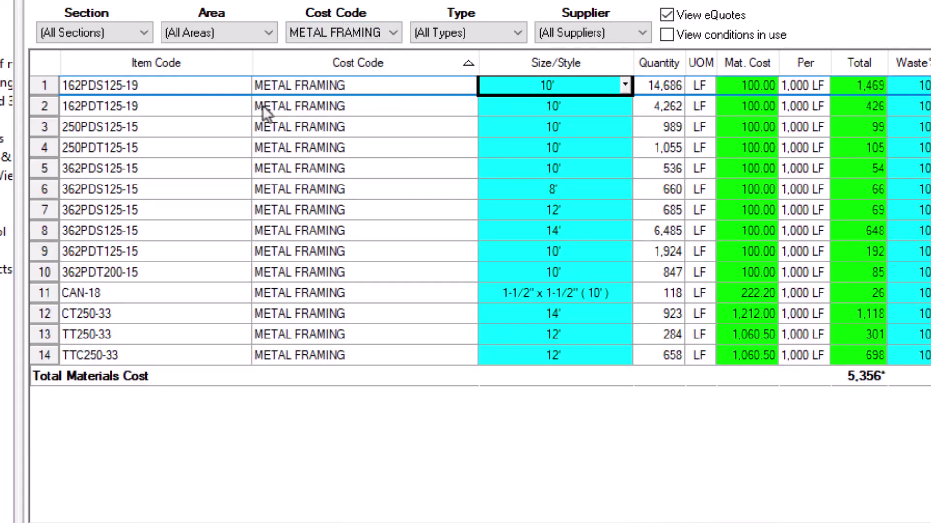
left_click(125, 272, "shift")
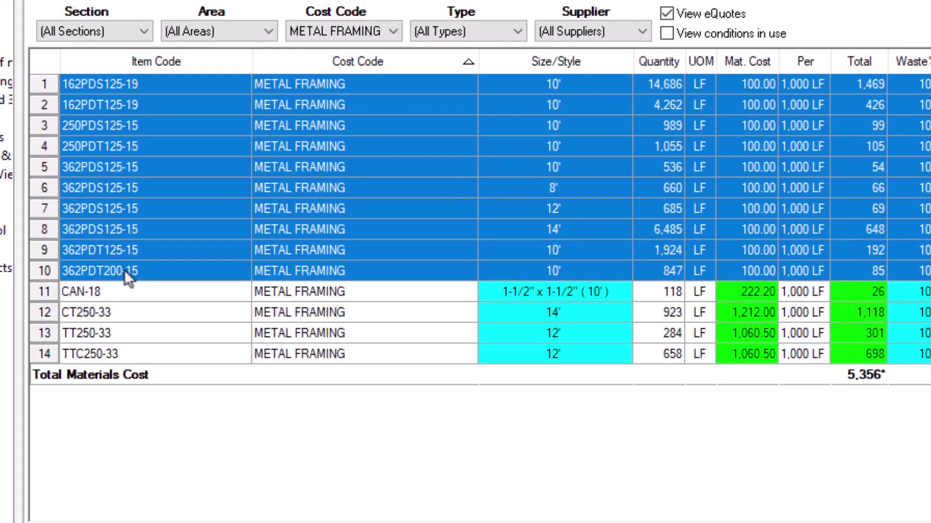
Drag the ten metal framing items onto the new eQuote request row to create it
left_click_drag(124, 271, 173, 457)
left_click_drag(173, 127, 184, 304)
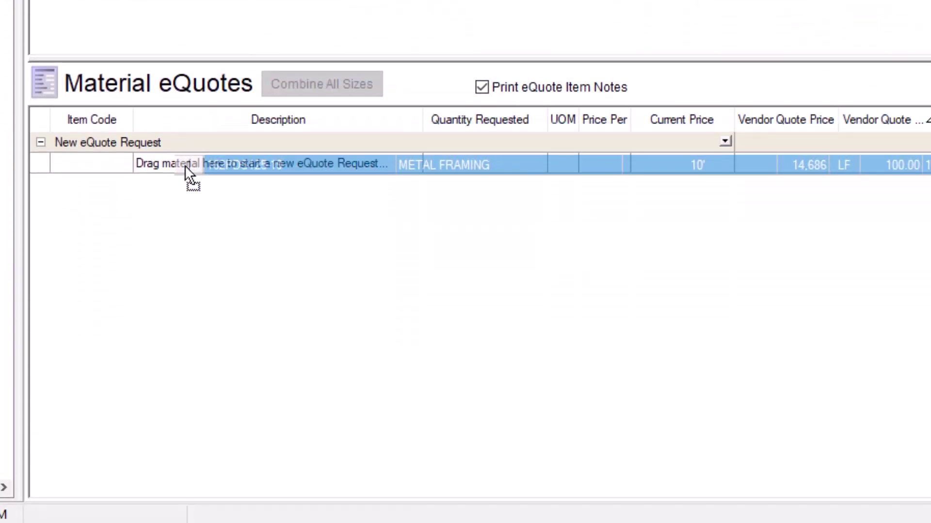
left_click_drag(185, 165, 185, 188)
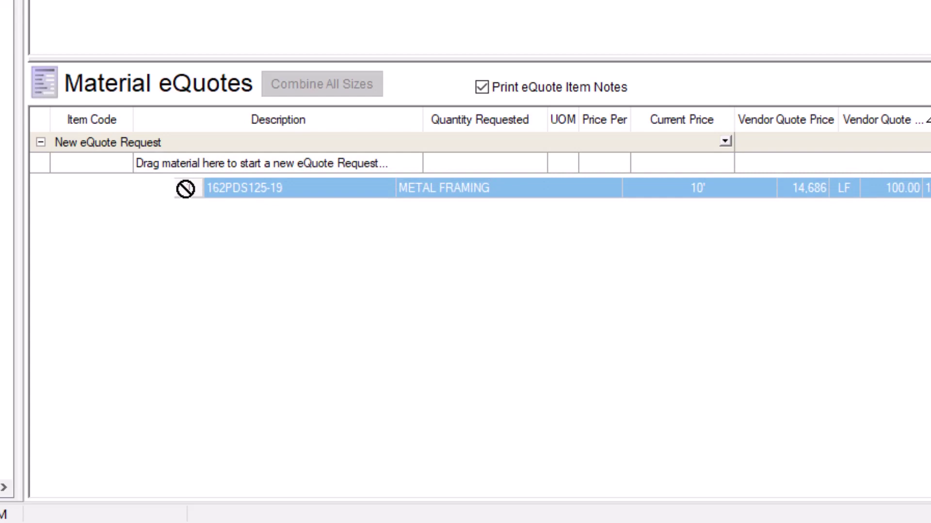
left_click_drag(185, 189, 178, 169)
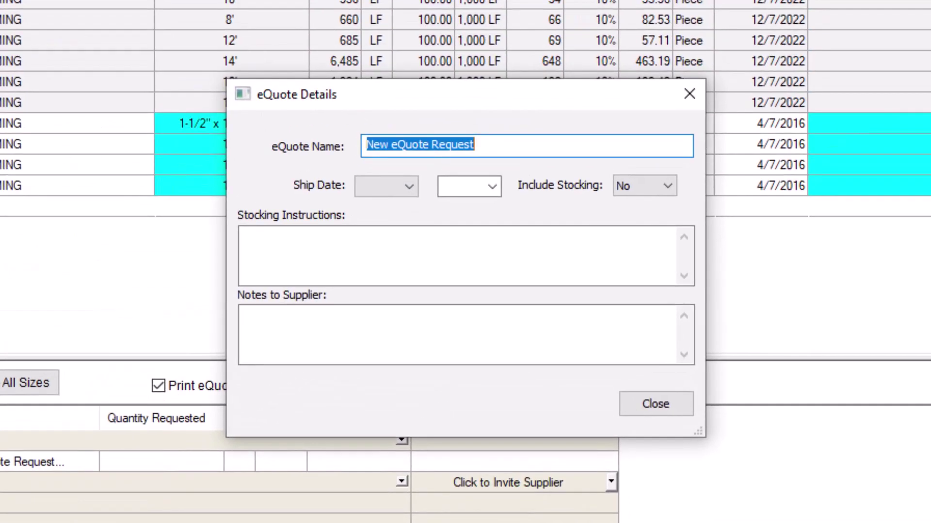
Name the eQuote 'Kirksey Office' with a FEB 2023 ship date and Include Stocking set to Yes
type("Kirksey Office")
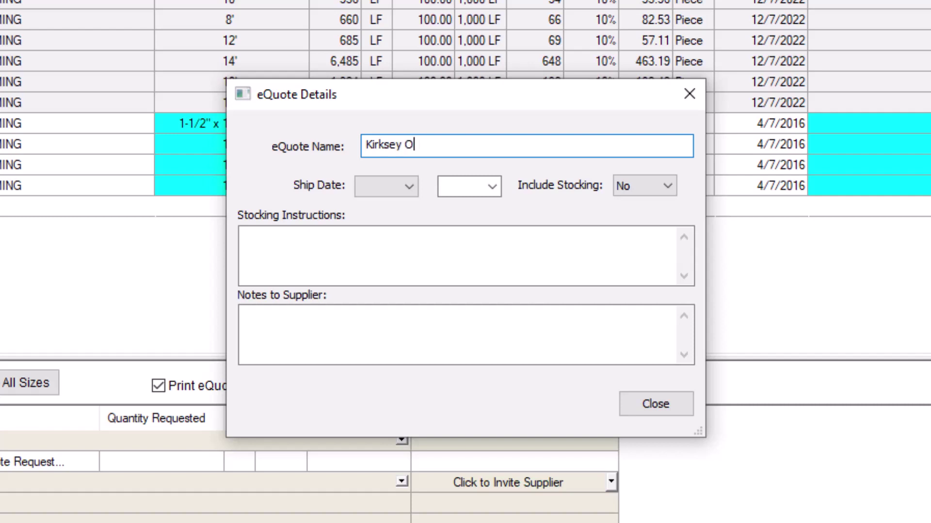
left_click(406, 192)
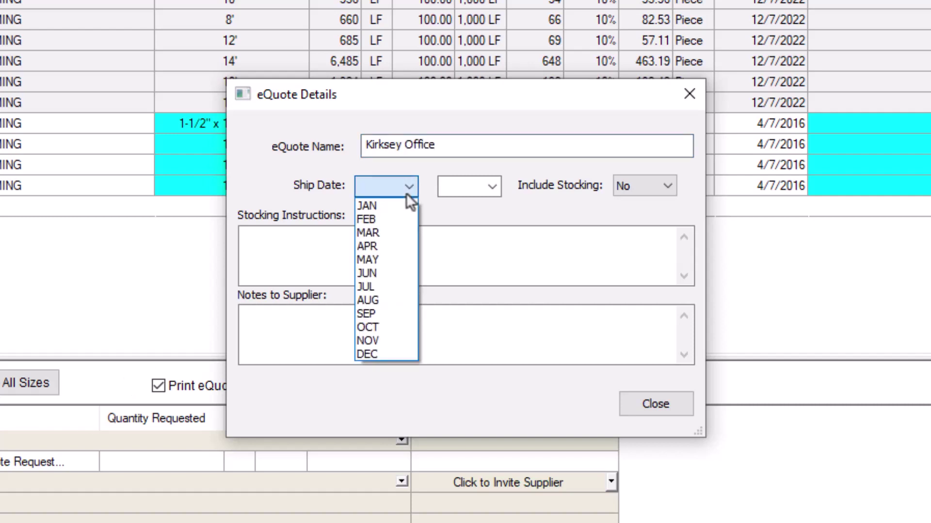
left_click(388, 217)
left_click(494, 188)
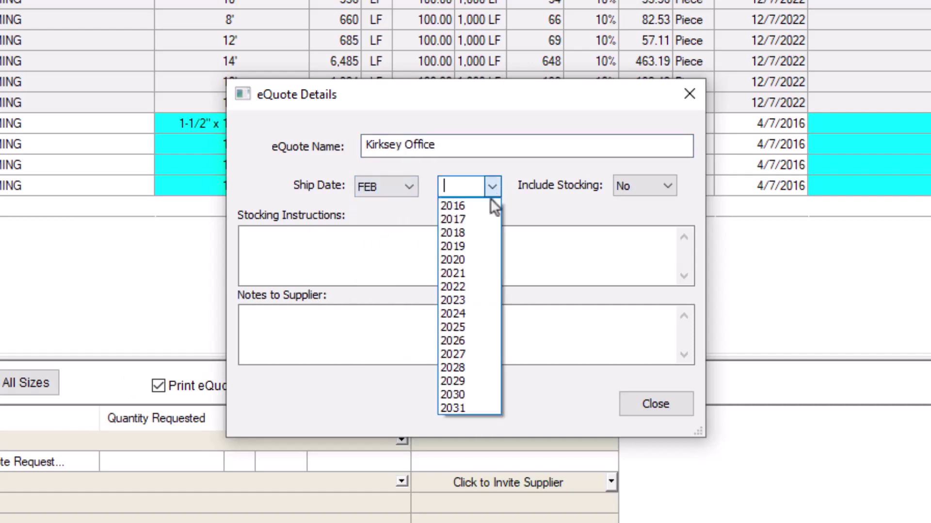
left_click(476, 299)
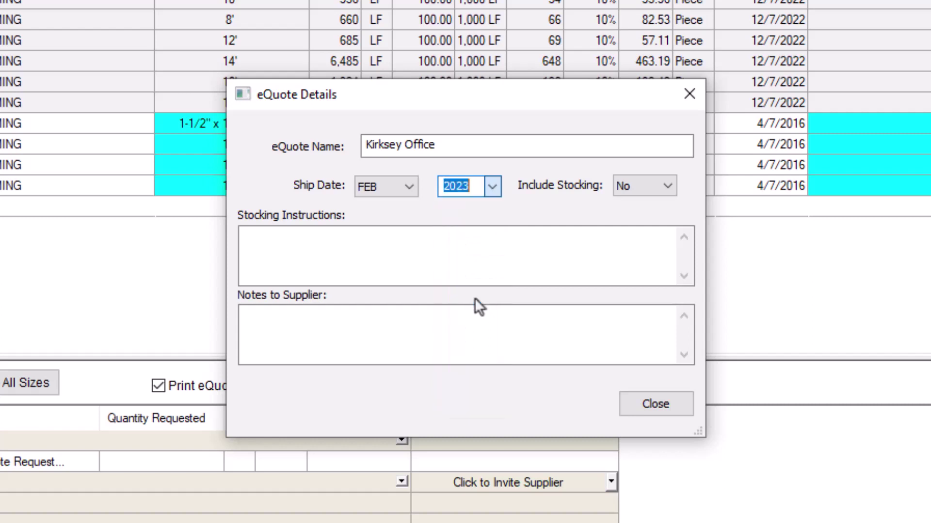
left_click(662, 189)
left_click(657, 201)
Add stocking instructions '3 floors, no elevator' and a supplier note about substitutions or long lead items
left_click(614, 255)
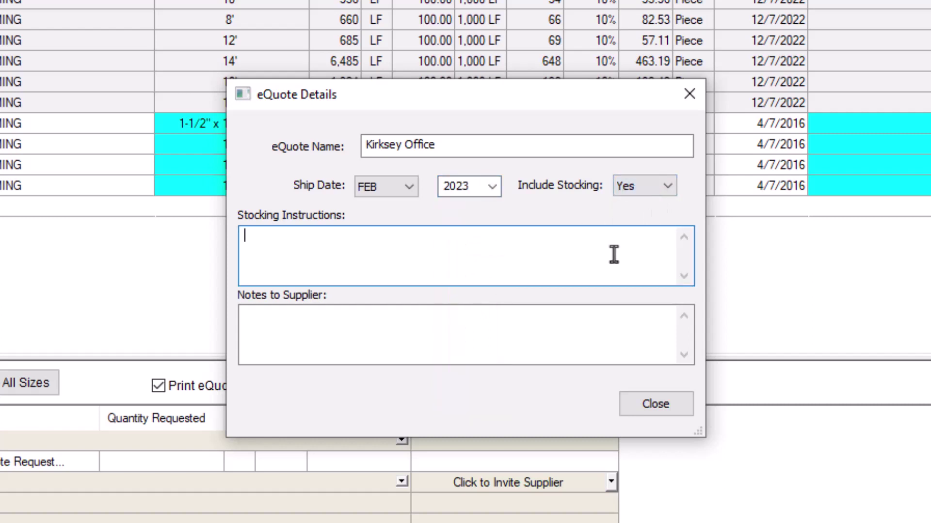
type("3 floors, no elevator")
left_click(575, 333)
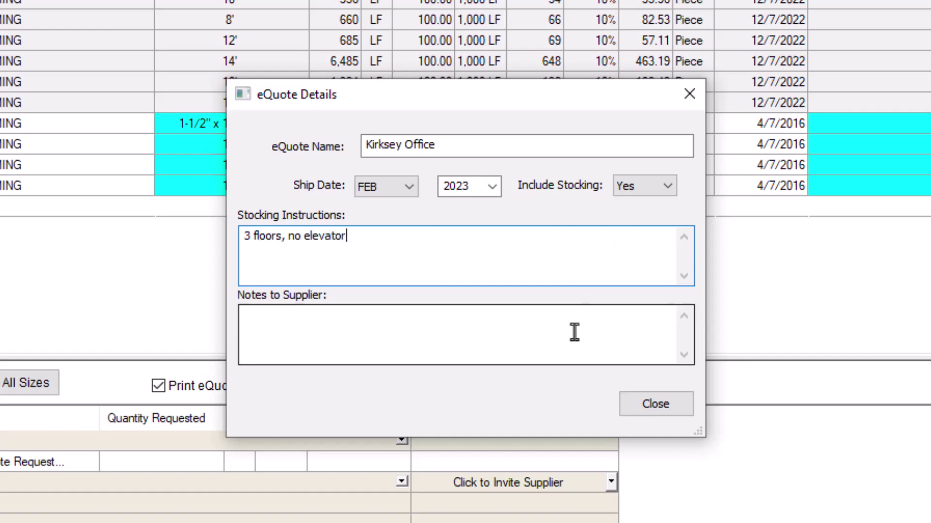
type("please note any ")
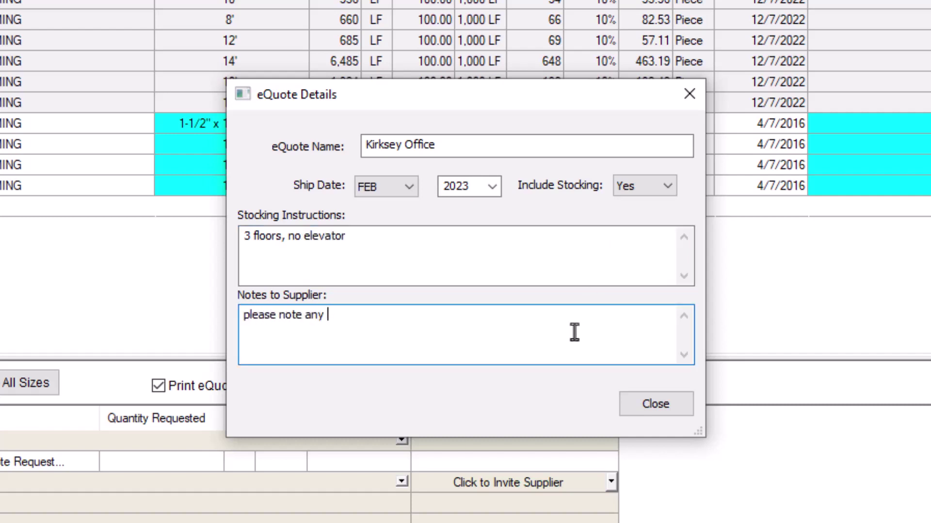
type("substitutions or long lead items")
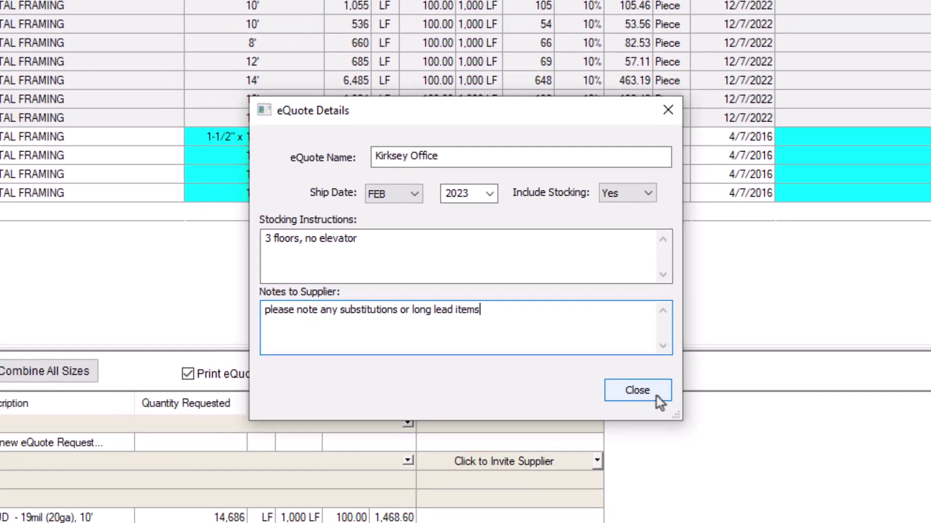
left_click(656, 395)
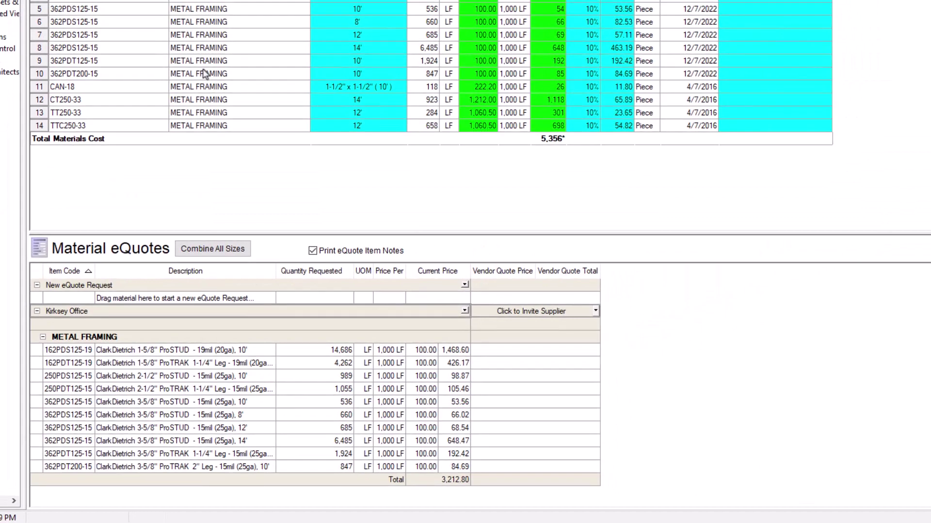
left_click_drag(204, 73, 191, 304)
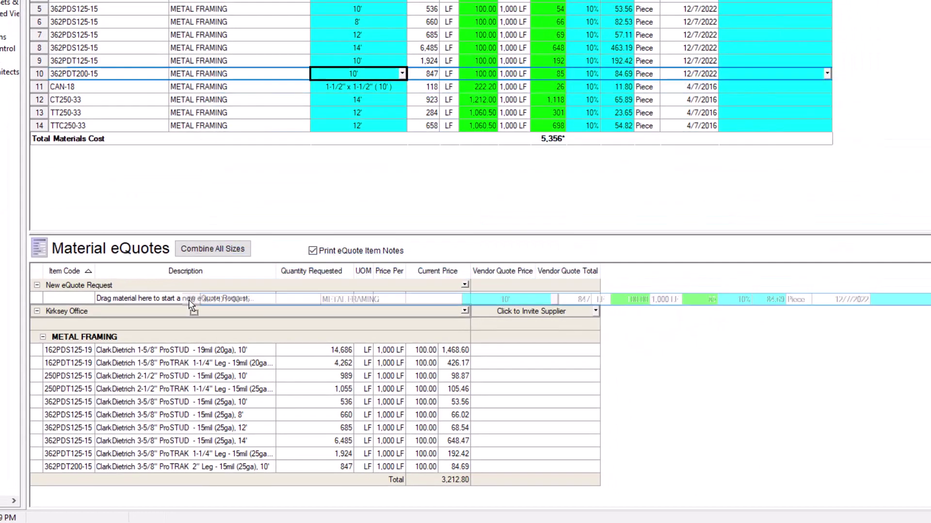
left_click_drag(190, 304, 191, 303)
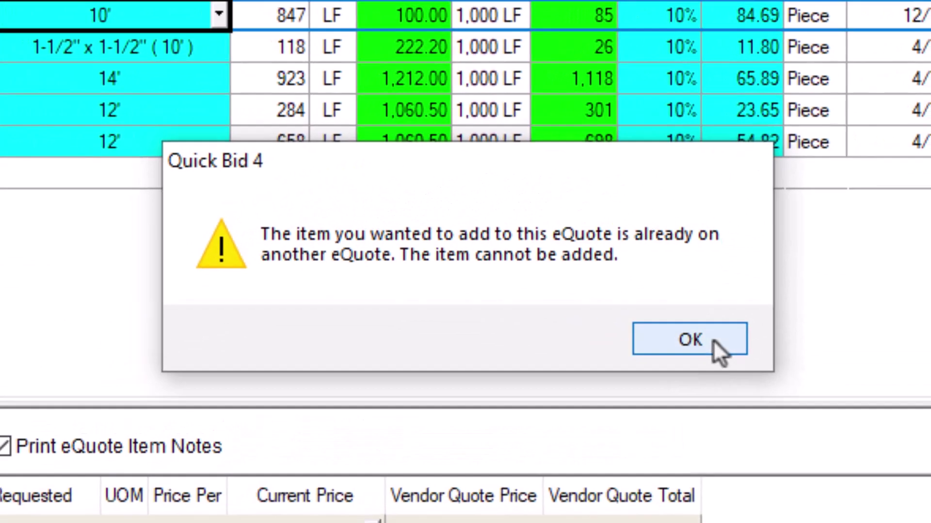
left_click(713, 347)
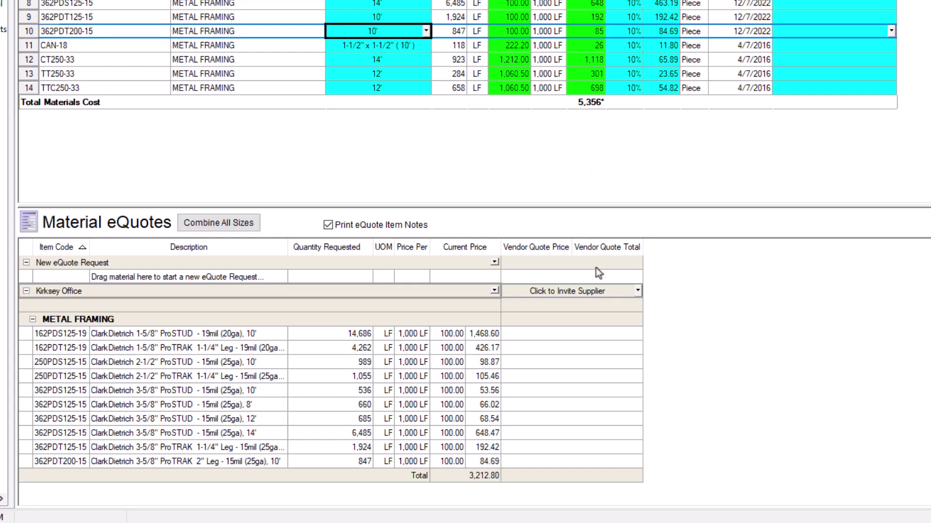
Check ABC Supply's contact details, then invite ABC Supply, LMNOP Supply and XYZ Supply
left_click(614, 297)
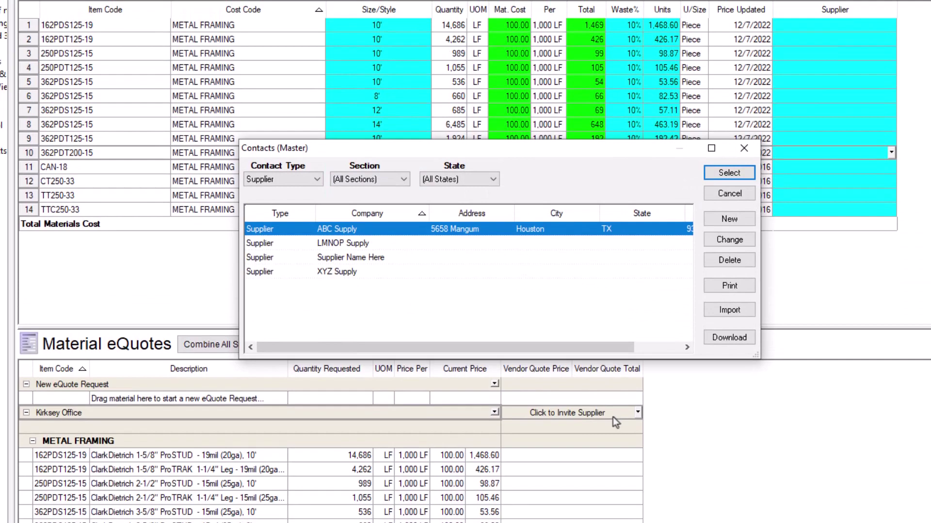
left_click(749, 242)
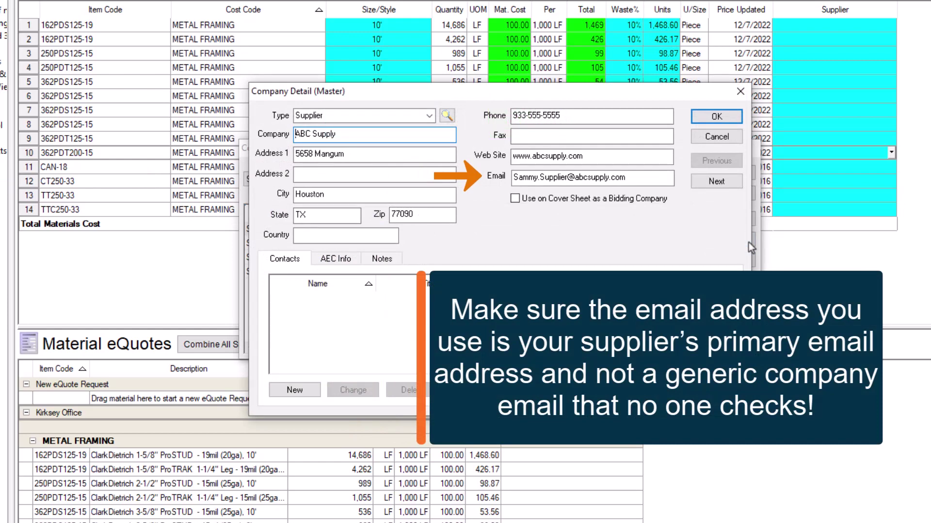
left_click(737, 118)
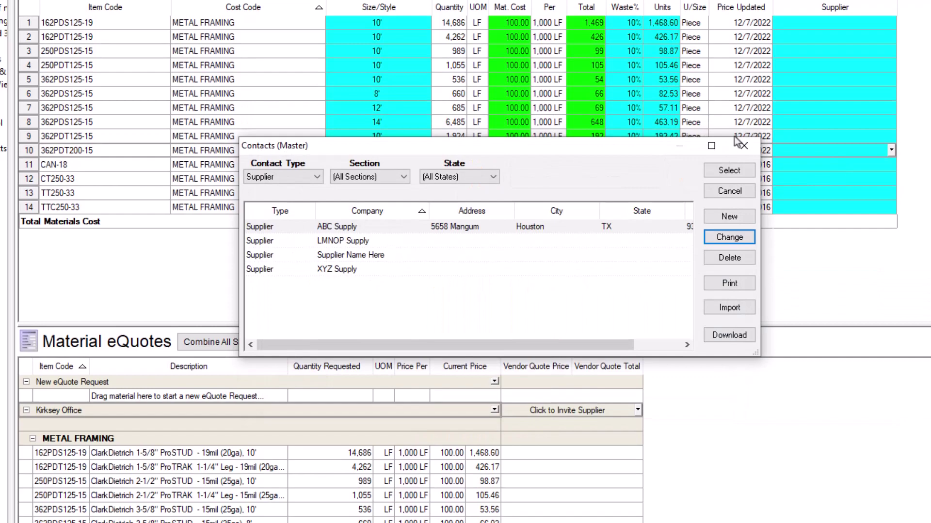
double_click(631, 225)
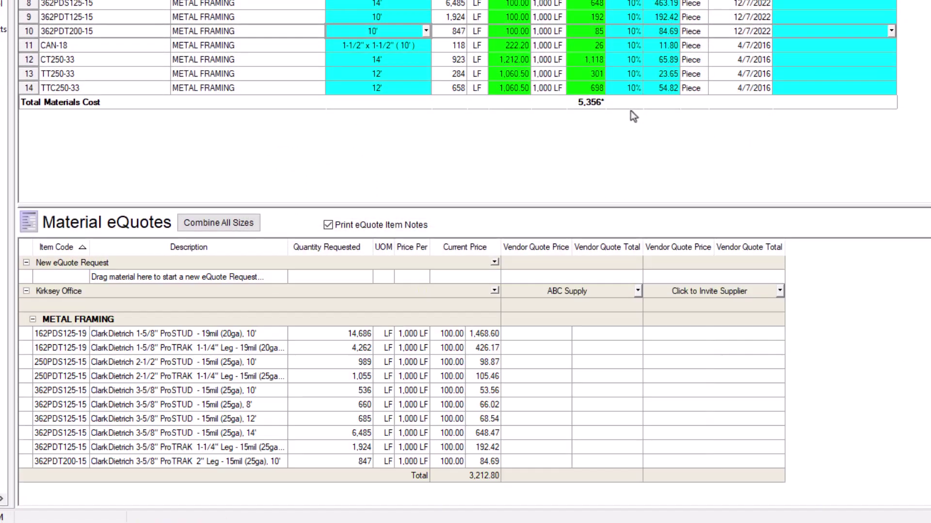
left_click(755, 296)
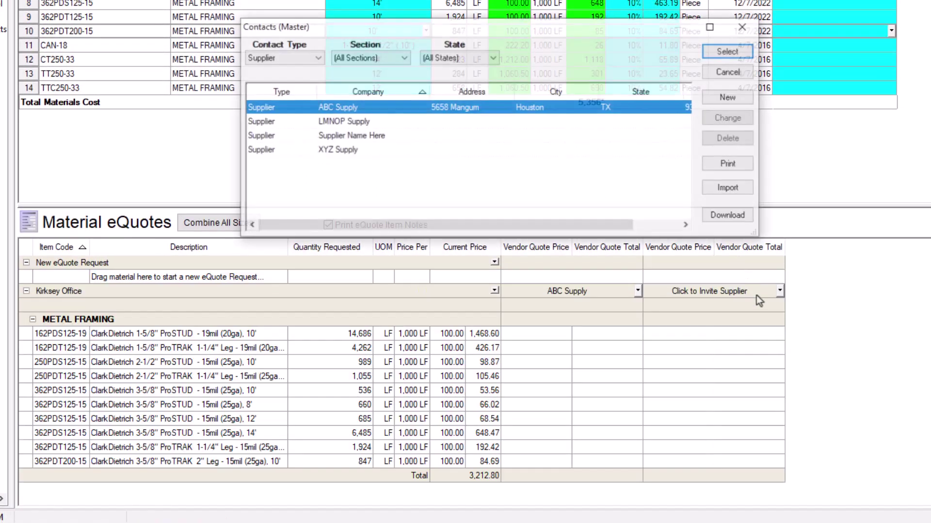
double_click(373, 122)
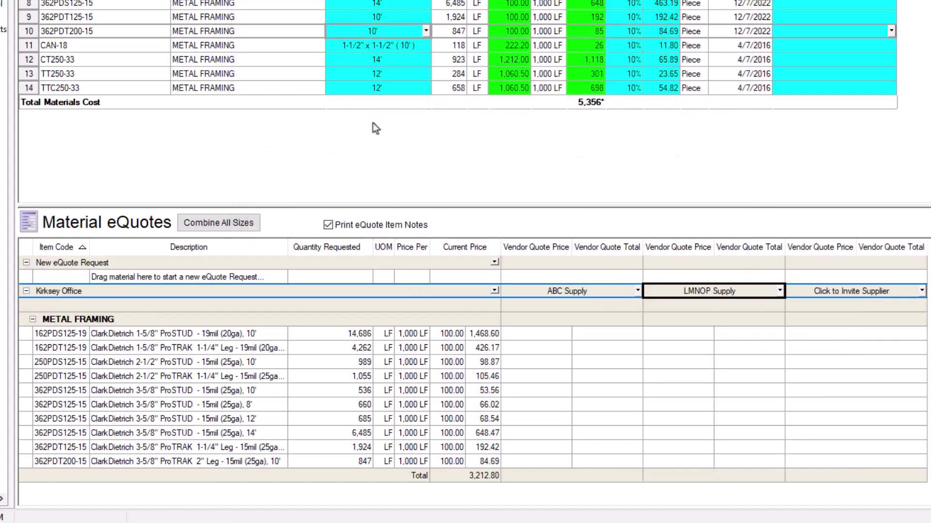
left_click(898, 294)
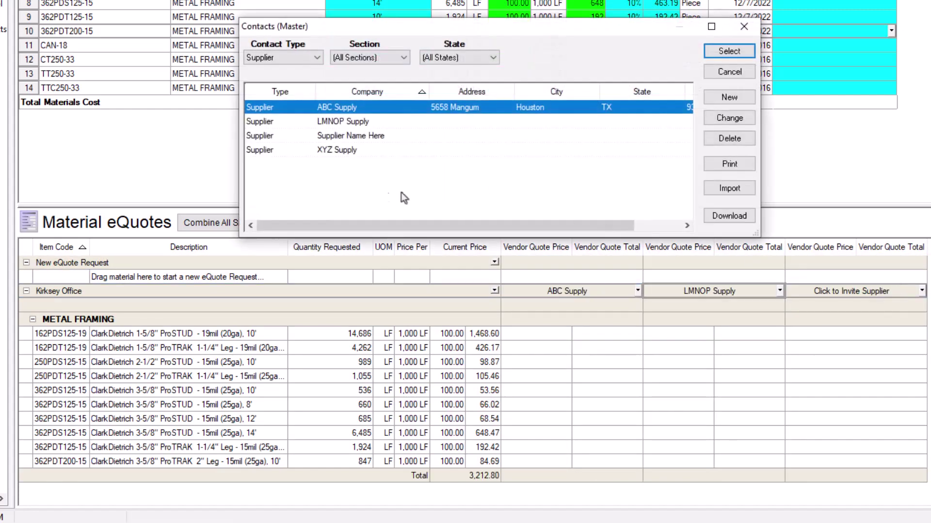
double_click(323, 152)
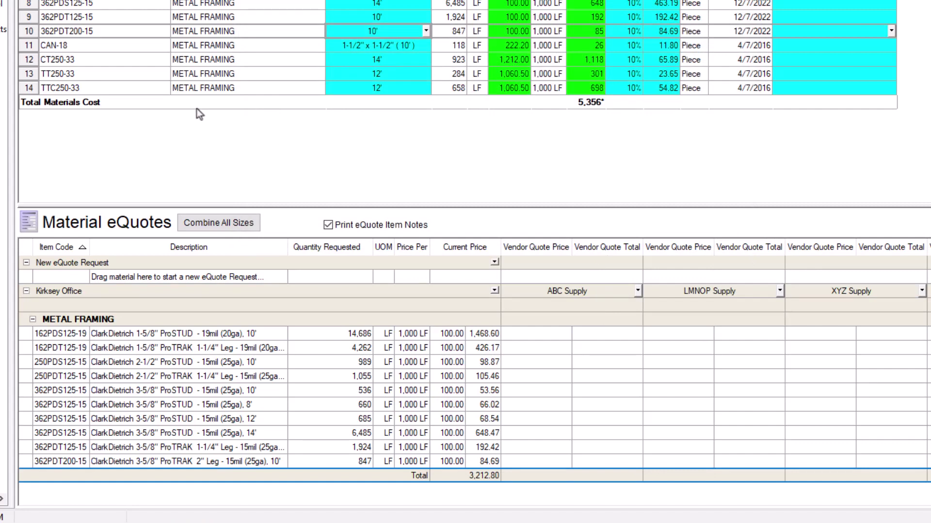
Add the remaining four items, CAN-18 through TTC250-33, to the Kirksey Office eQuote
left_click(176, 50)
left_click(178, 91, "shift")
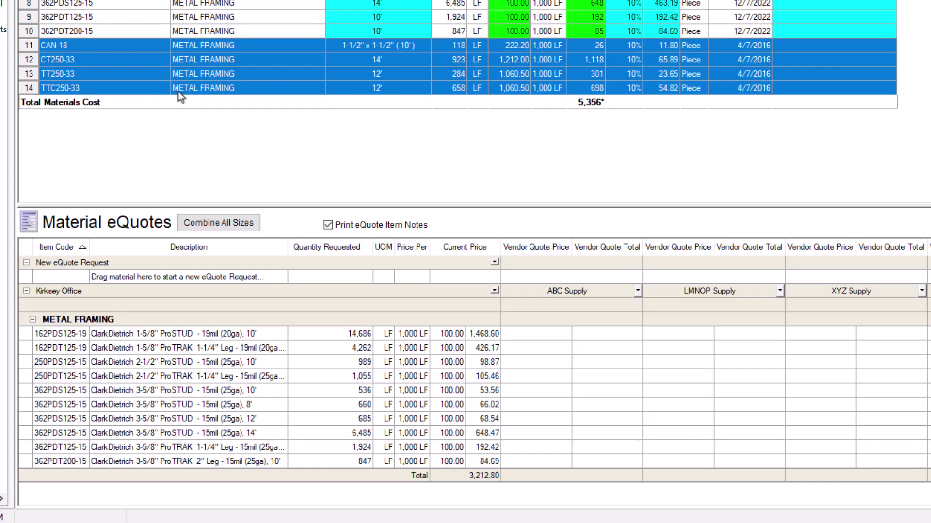
left_click_drag(135, 45, 176, 375)
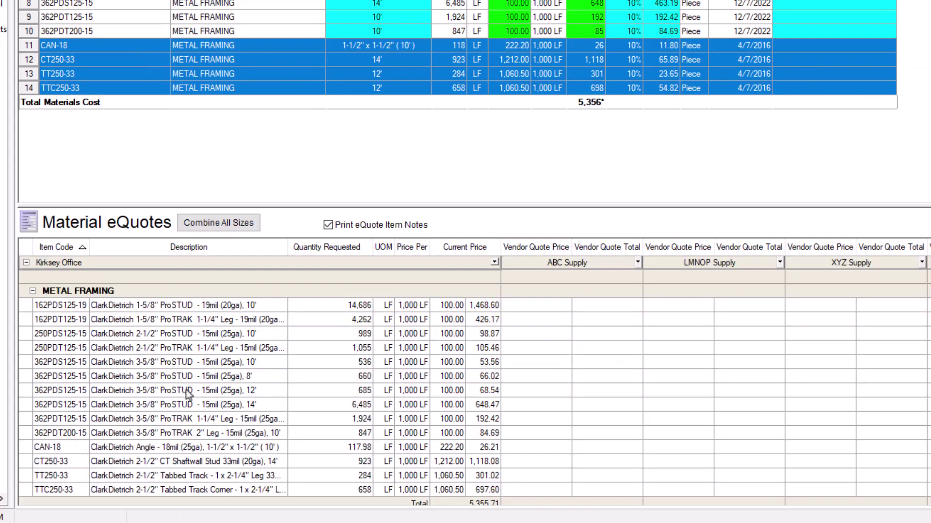
Remove the CAN-18 line from the eQuote and confirm the removal
left_click(186, 449)
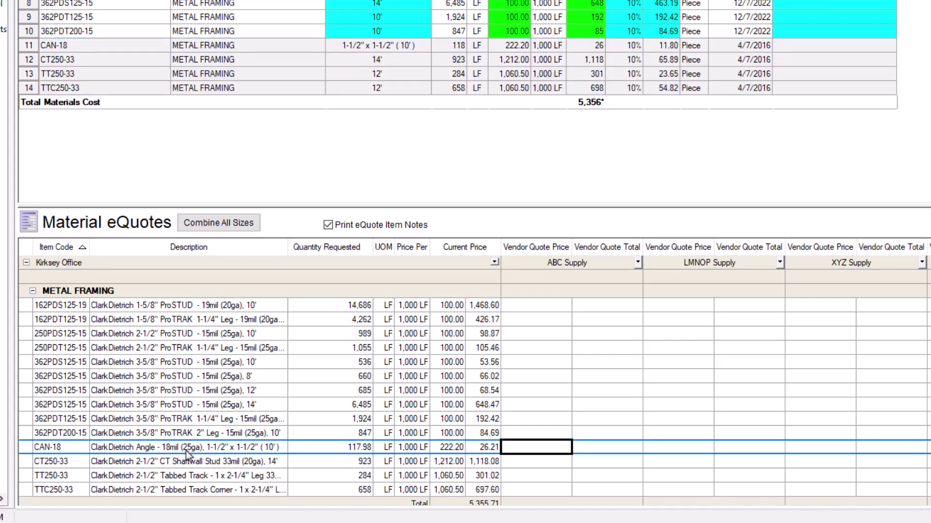
right_click(186, 451)
left_click(222, 458)
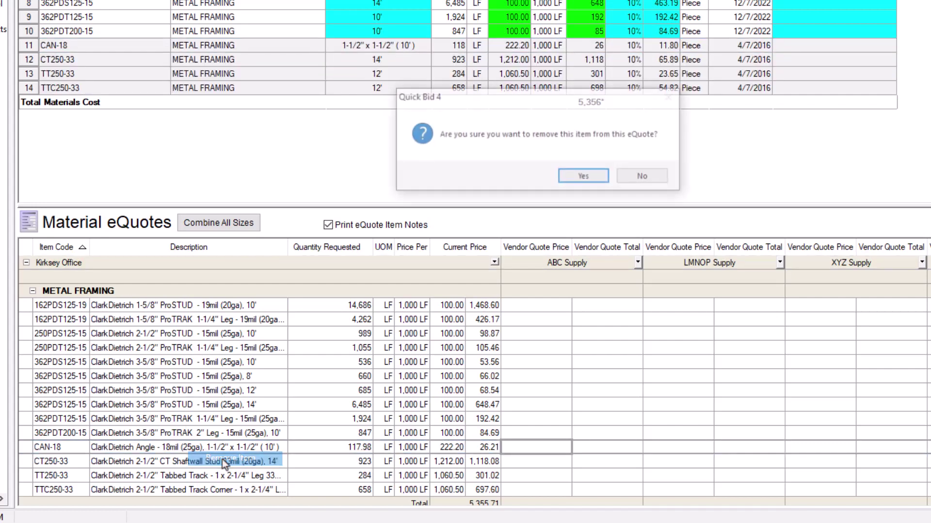
left_click(597, 175)
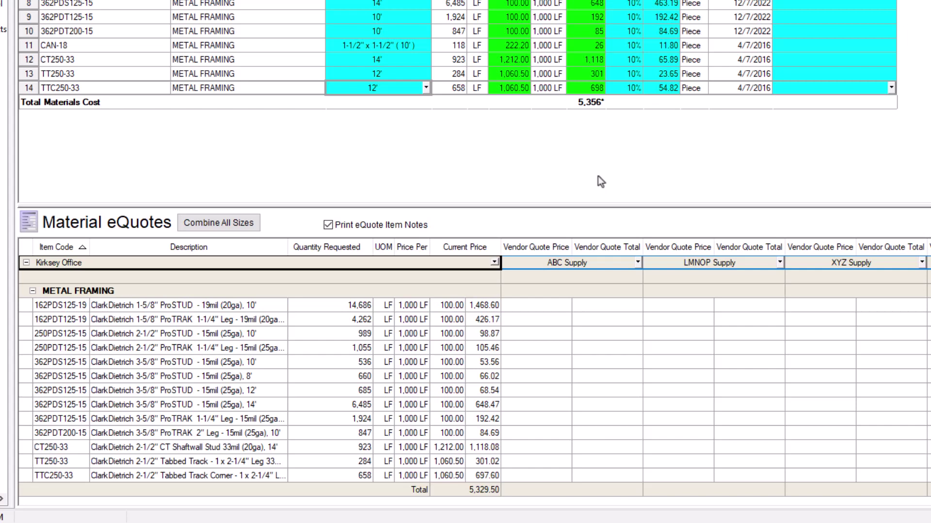
Review the Kirksey Office eQuote details, then open the ABC Supply quote dropdown
right_click(210, 264)
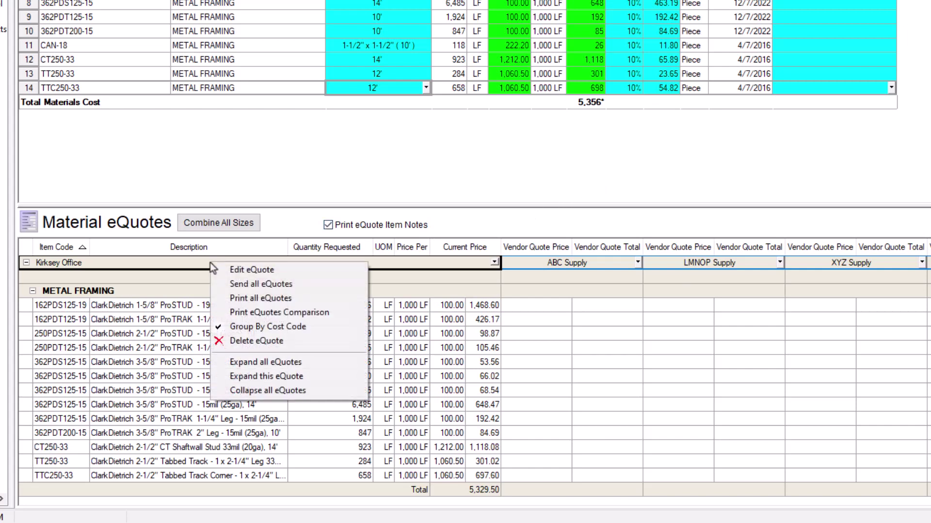
left_click(293, 271)
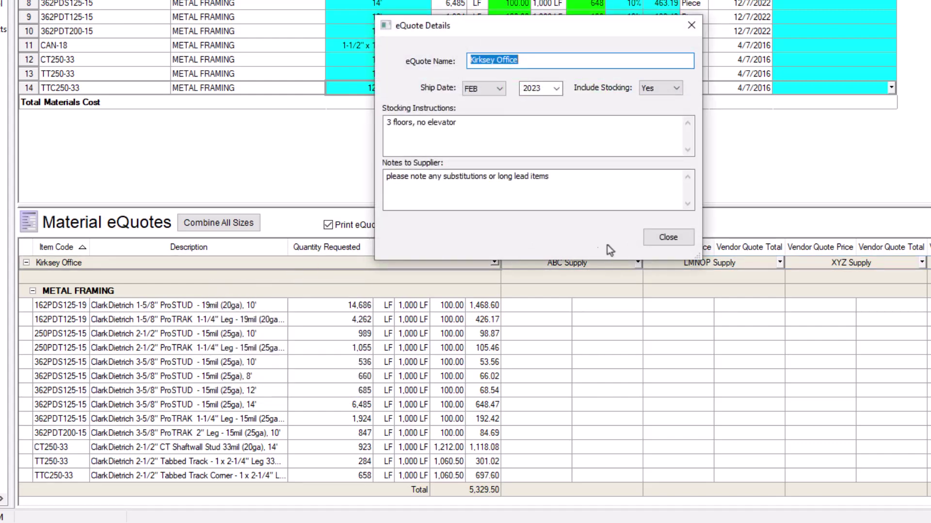
left_click(669, 237)
right_click(458, 265)
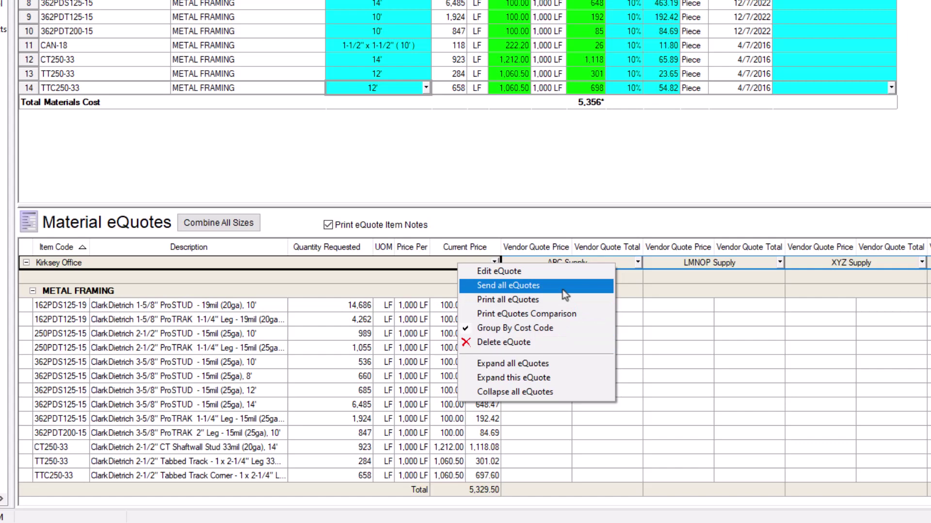
left_click(594, 219)
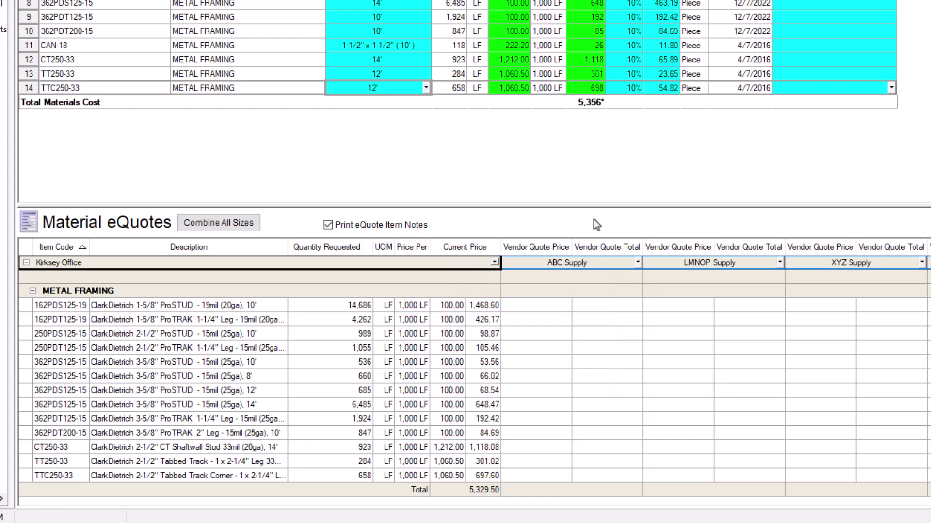
left_click(608, 263)
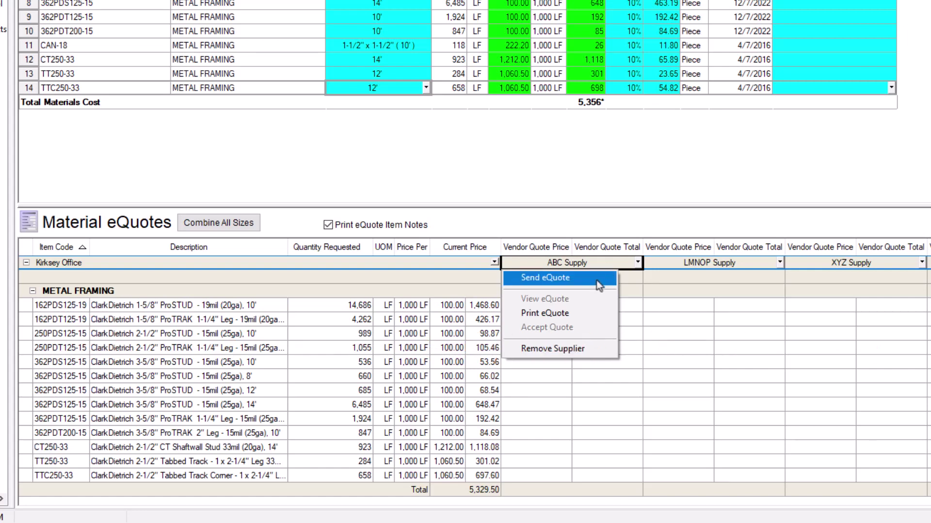
Send the Kirksey Office eQuote to ABC Supply and acknowledge the submission message
left_click(599, 285)
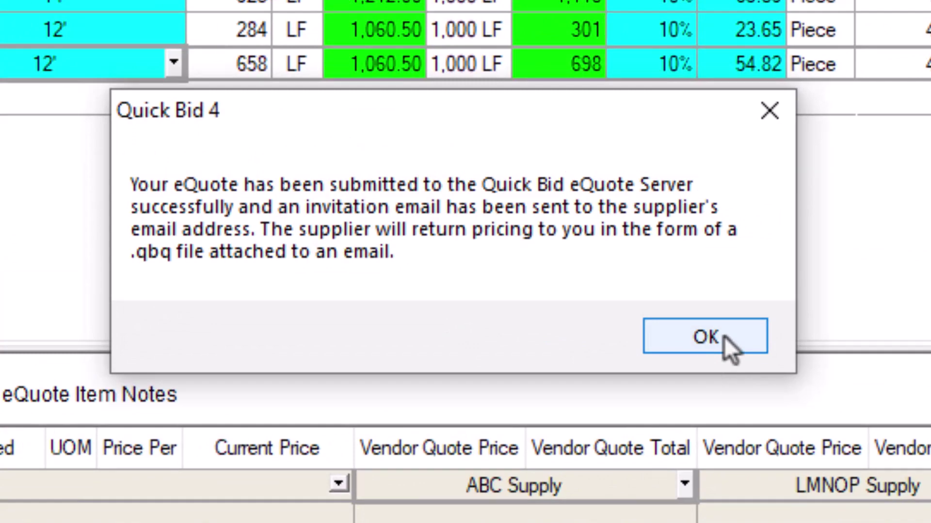
left_click(723, 336)
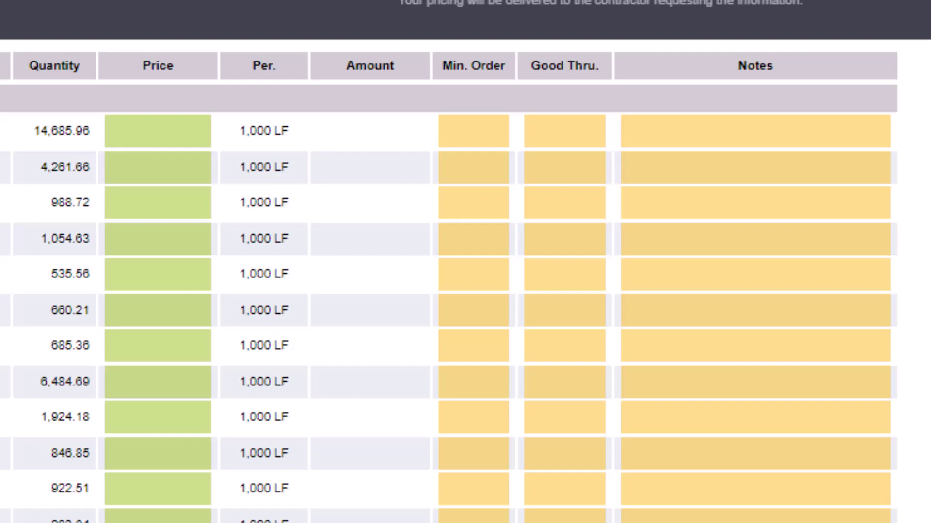
Enter a 1500 price, 15,000 minimum order and 03/30/2023 good-thru date, then submit the eQuote
left_click(141, 139)
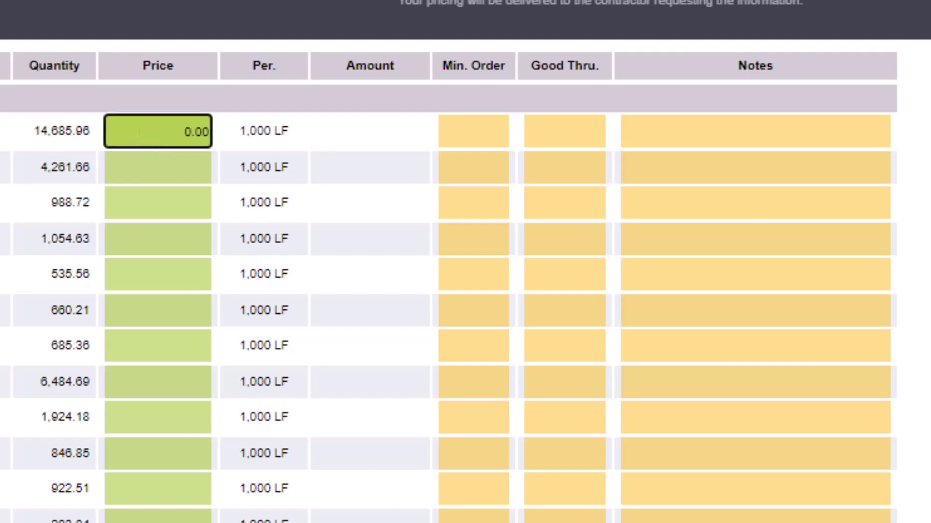
type("1500")
key("Tab")
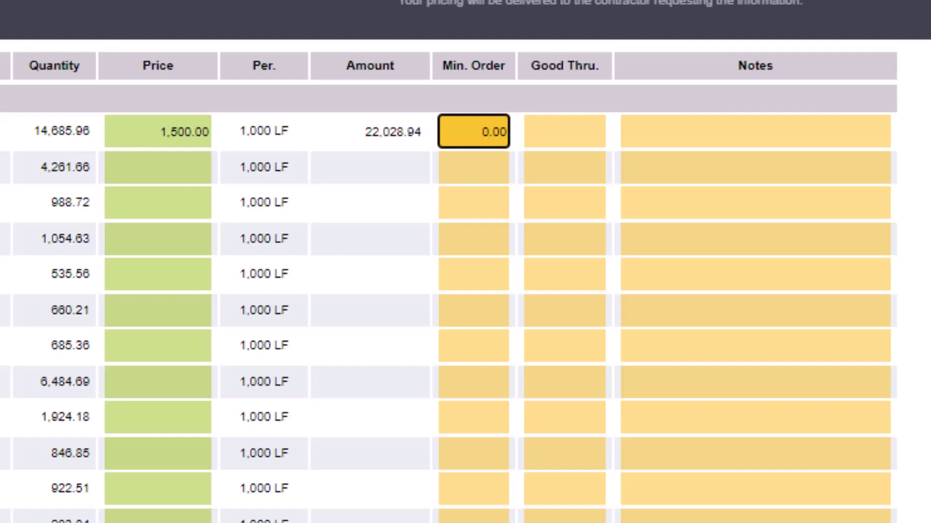
type("15,000")
key("Tab")
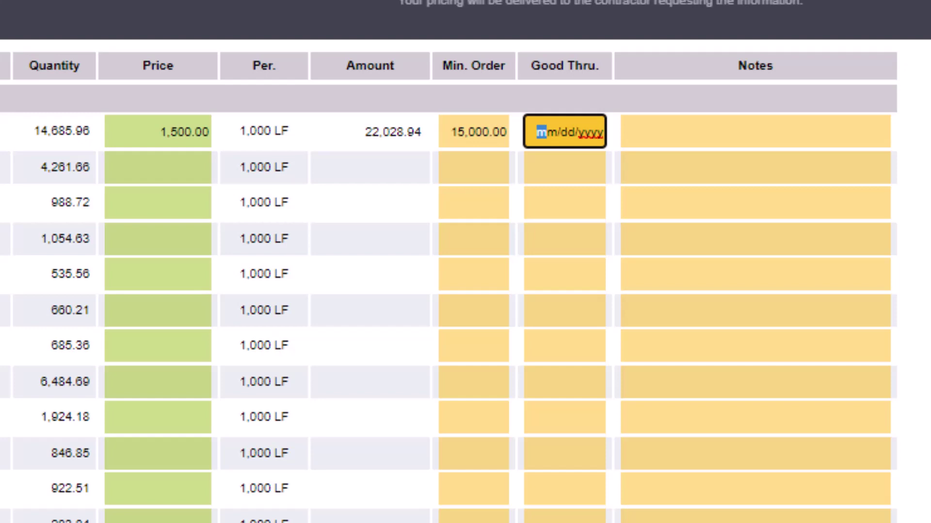
type("03/30/2023")
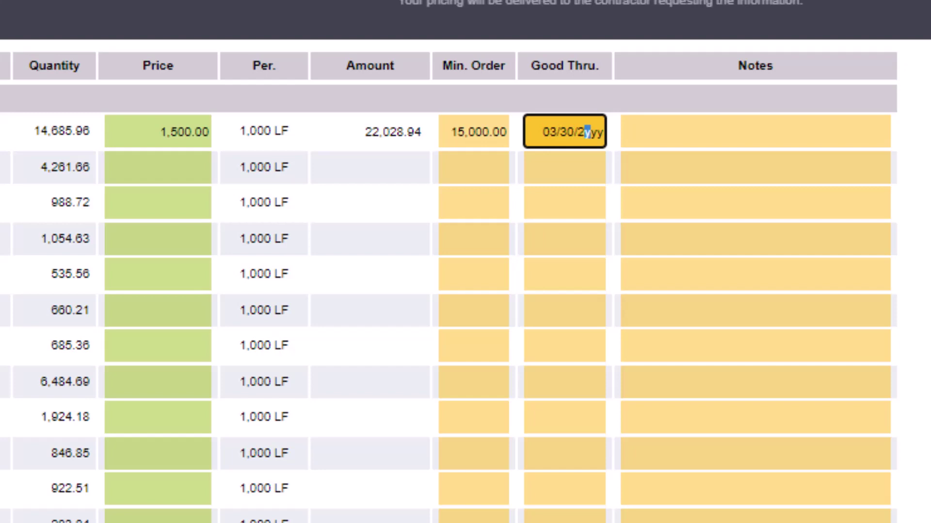
left_click(624, 131)
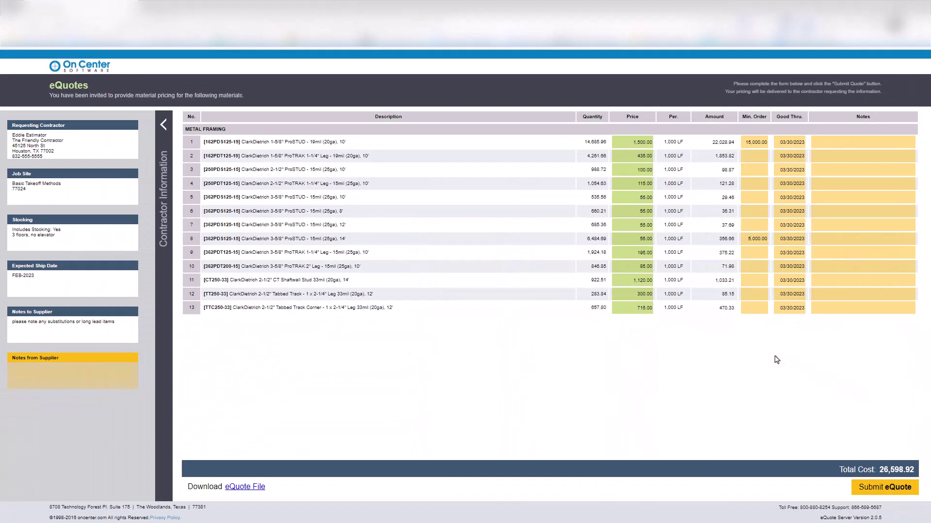
left_click(888, 488)
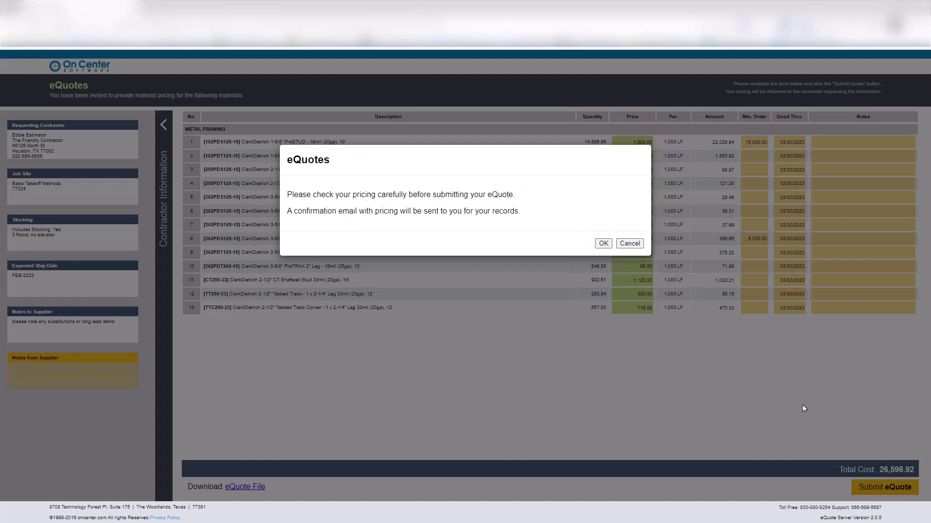
left_click(604, 249)
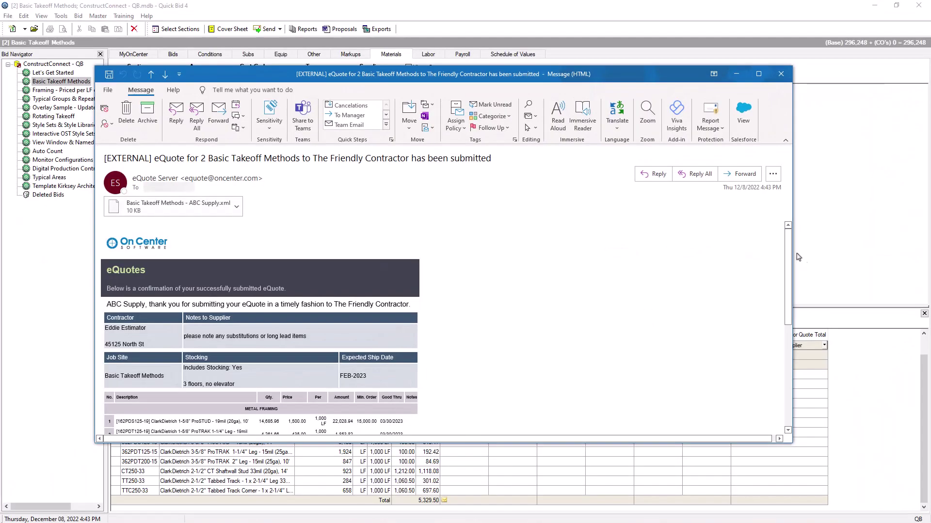
Open the Basic Takeoff Methods - ABC Supply.qbq attachment from ABC Supply's eQuote response email
left_click_drag(788, 246, 788, 383)
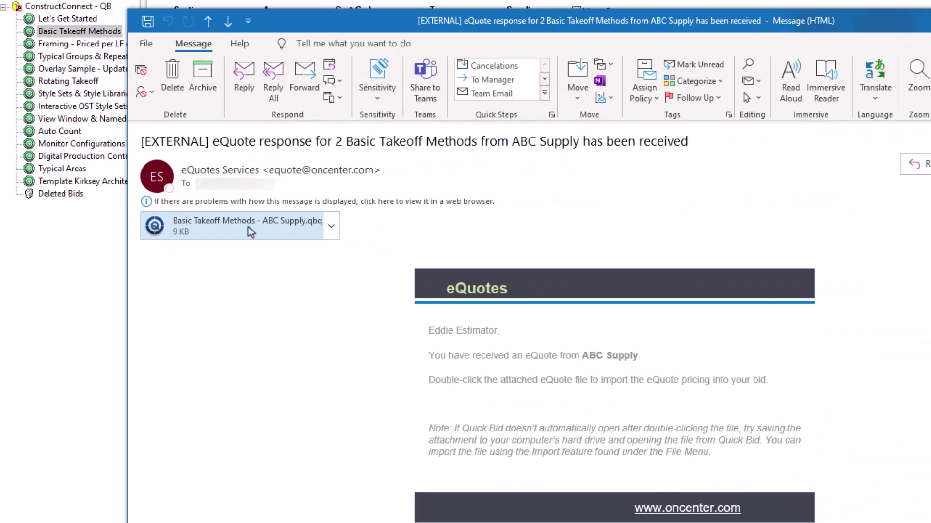
double_click(248, 227)
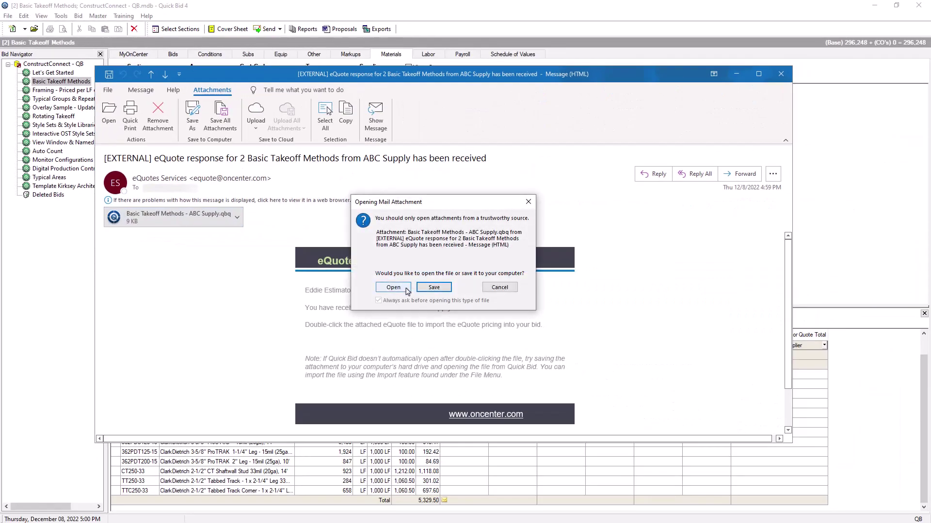
Open the .qbq attachment to import ABC Supply's prices into the Kirksey Office eQuote, then close the details
left_click(393, 288)
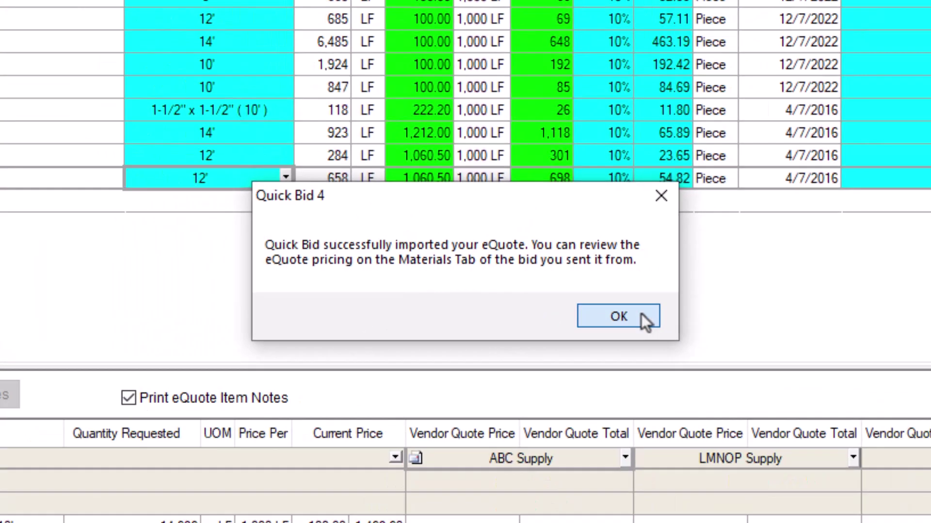
left_click(723, 352)
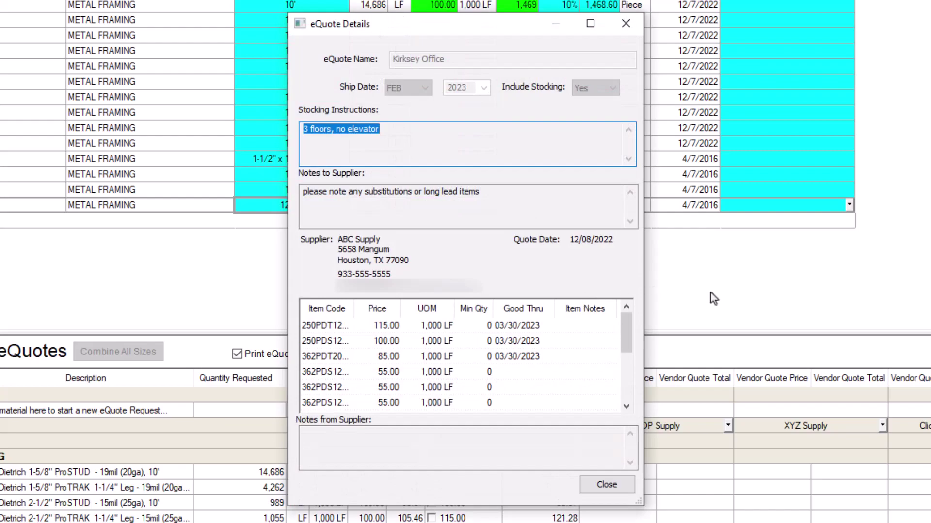
left_click(608, 486)
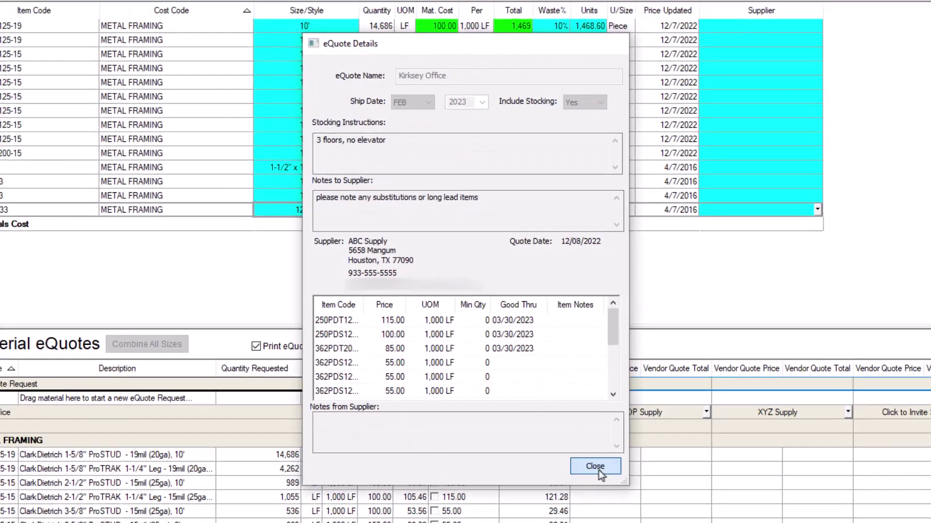
left_click(598, 470)
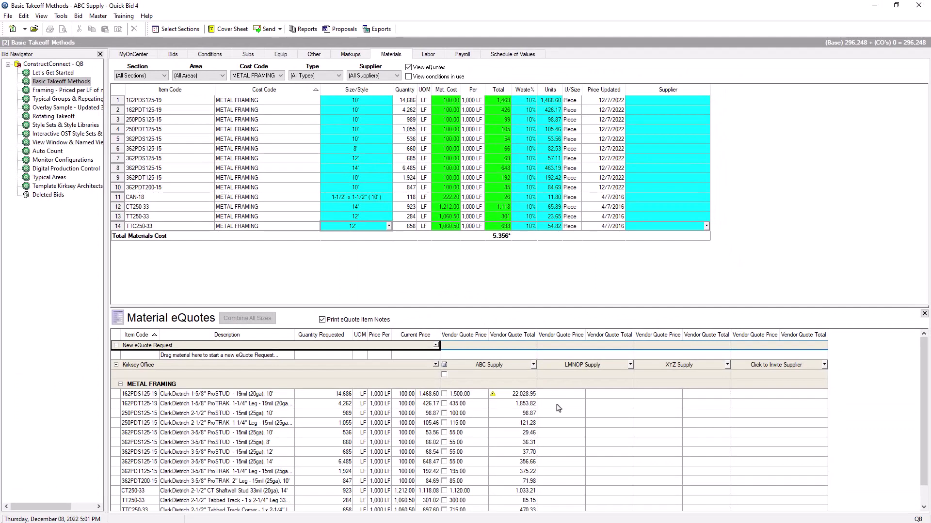